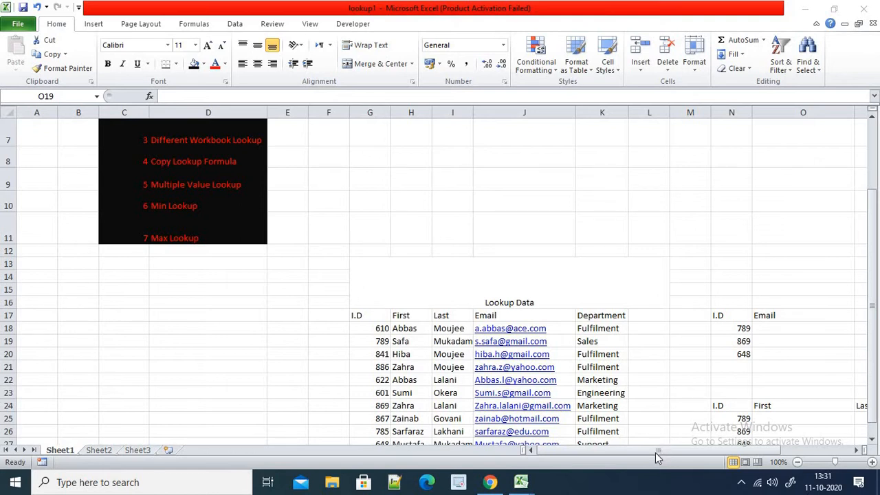
- Review the list of lookup topics, the Lookup Data table and the ID lookup tables on Sheet1
{"action": "left_click", "coordinate": [654, 450]}
{"action": "scroll", "coordinate": [458, 335], "scroll_direction": "up", "scroll_amount": 2}
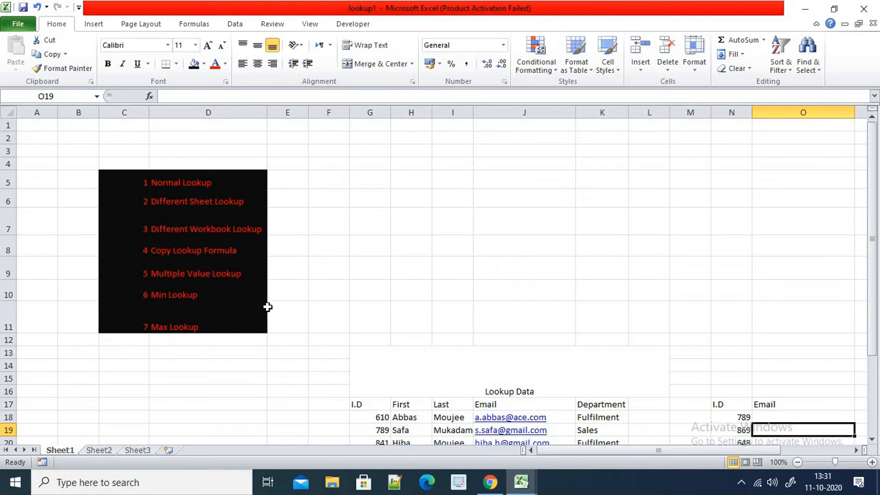
{"action": "scroll", "coordinate": [348, 340], "scroll_direction": "down", "scroll_amount": 2}
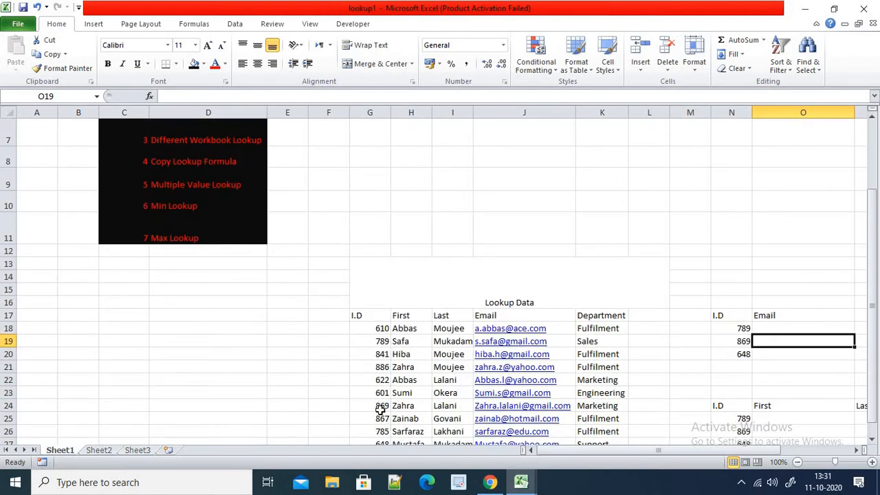
{"action": "scroll", "coordinate": [380, 408], "scroll_direction": "down", "scroll_amount": 2}
{"action": "scroll", "coordinate": [378, 407], "scroll_direction": "up", "scroll_amount": 2}
{"action": "scroll", "coordinate": [154, 244], "scroll_direction": "up", "scroll_amount": 2}
{"action": "scroll", "coordinate": [293, 274], "scroll_direction": "down", "scroll_amount": 1}
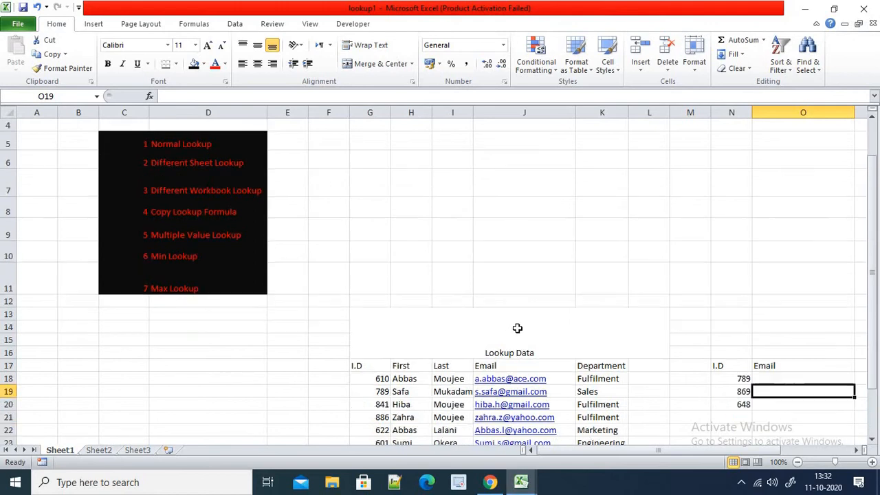
{"action": "left_click_drag", "start_coordinate": [700, 454], "coordinate": [753, 454]}
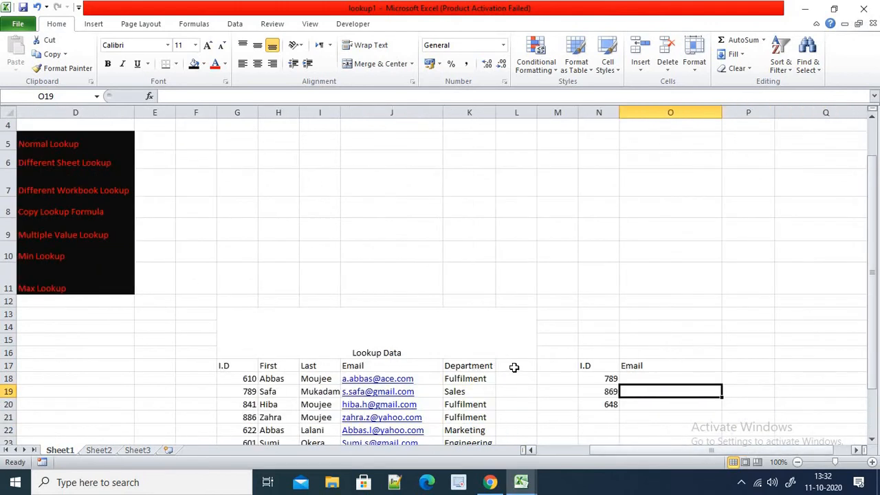
{"action": "scroll", "coordinate": [515, 367], "scroll_direction": "down", "scroll_amount": 2}
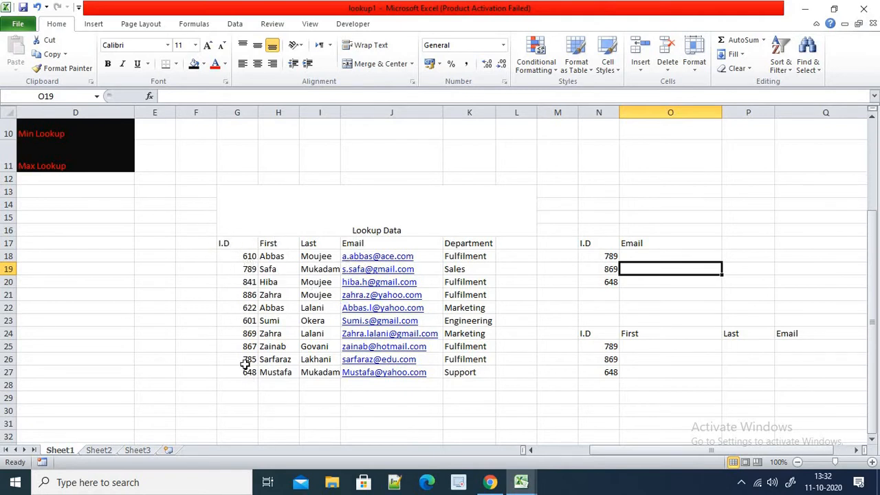
- Examine the I.D column of the Lookup Data table, the three IDs in N18:N20 and the Email cells beside them
{"action": "left_click_drag", "start_coordinate": [248, 259], "coordinate": [251, 375]}
{"action": "left_click", "coordinate": [315, 272]}
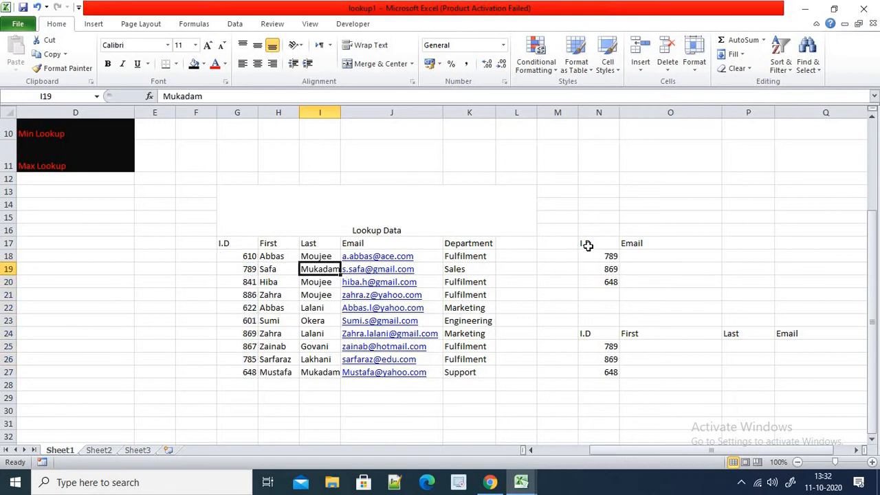
{"action": "left_click_drag", "start_coordinate": [592, 256], "coordinate": [600, 284]}
{"action": "left_click", "coordinate": [633, 246]}
{"action": "left_click", "coordinate": [635, 256]}
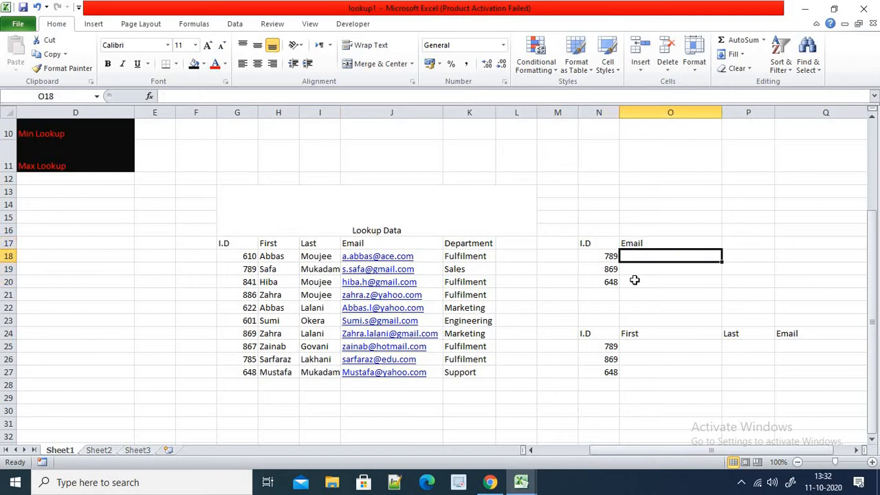
{"action": "left_click", "coordinate": [635, 280], "text": "shift"}
{"action": "left_click", "coordinate": [654, 260]}
{"action": "left_click", "coordinate": [639, 271]}
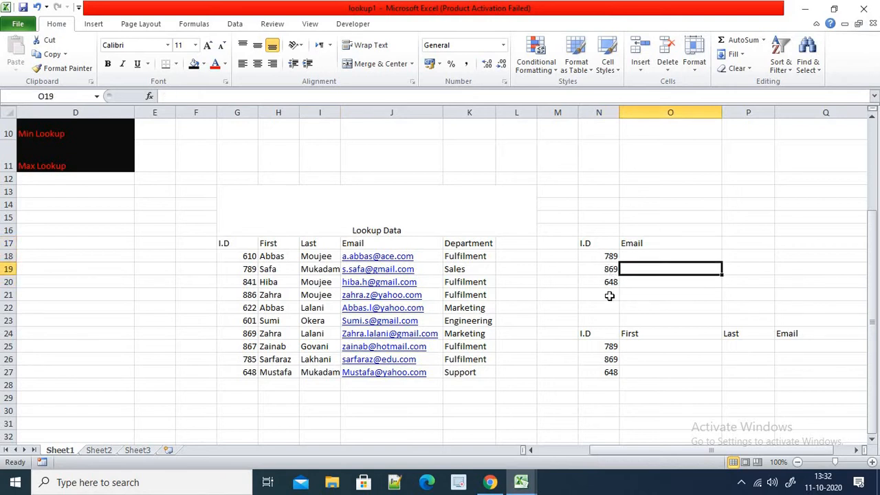
{"action": "left_click", "coordinate": [605, 294]}
{"action": "left_click", "coordinate": [644, 281]}
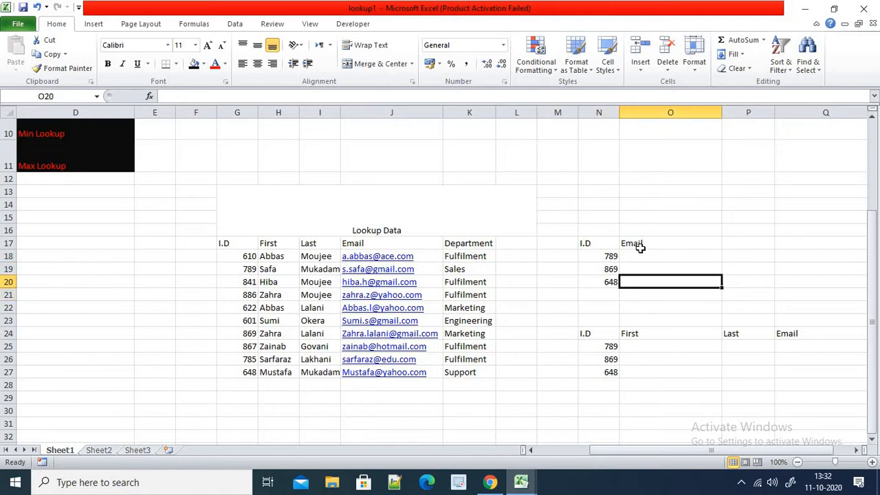
{"action": "left_click", "coordinate": [640, 245]}
- Enter the exact-match formula =VLOOKUP(N18,$G$17:$K$27,4,0) in cell O18 to look up the email for ID 789
{"action": "left_click", "coordinate": [642, 258]}
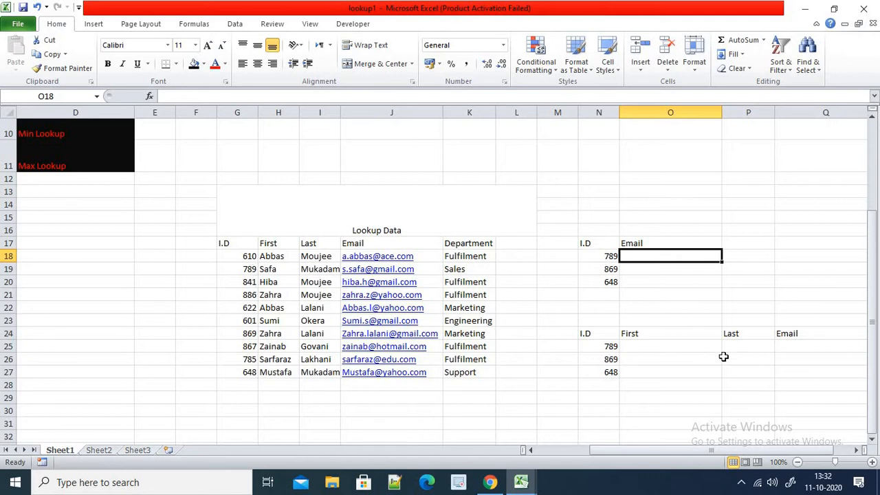
{"action": "type", "text": "=vlo"}
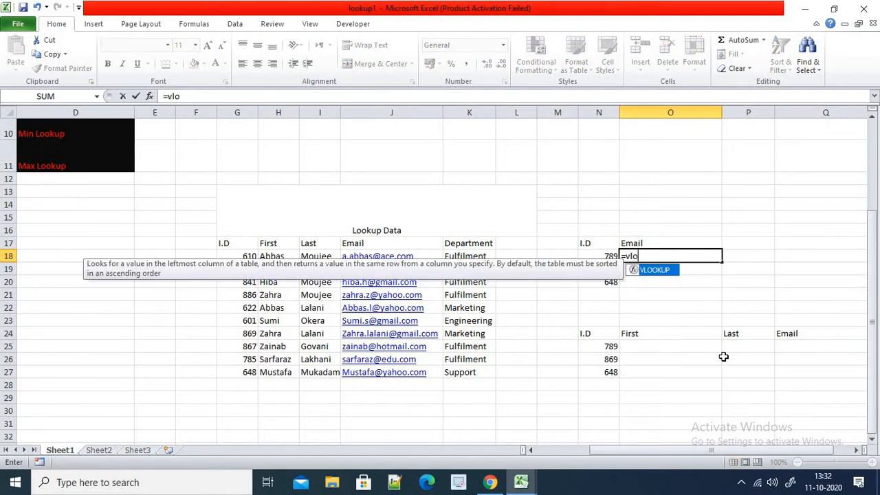
{"action": "key", "text": "Tab"}
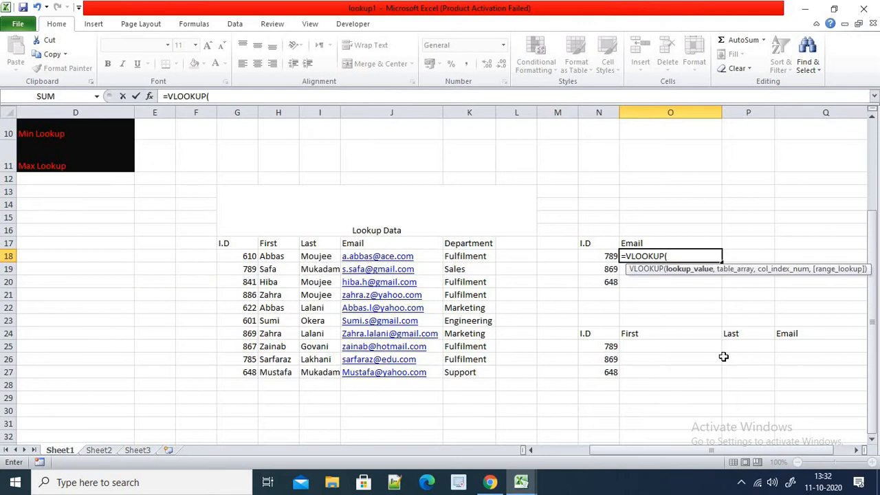
{"action": "left_click", "coordinate": [596, 256]}
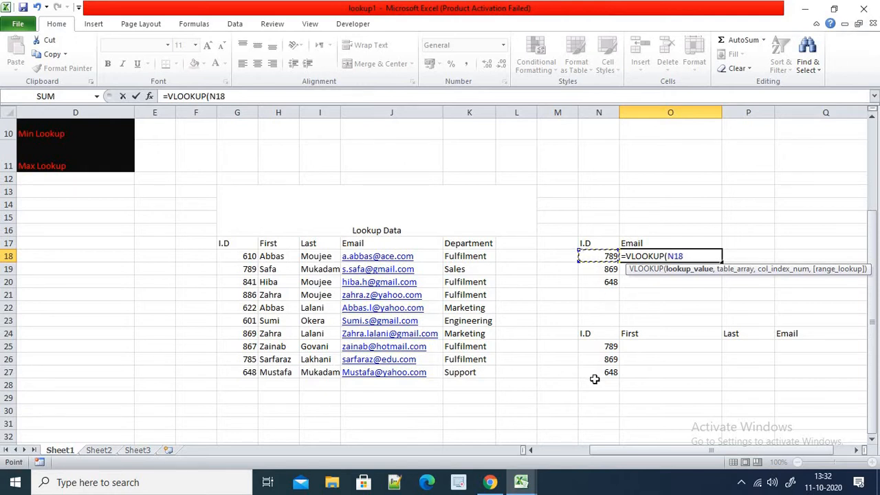
{"action": "type", "text": ","}
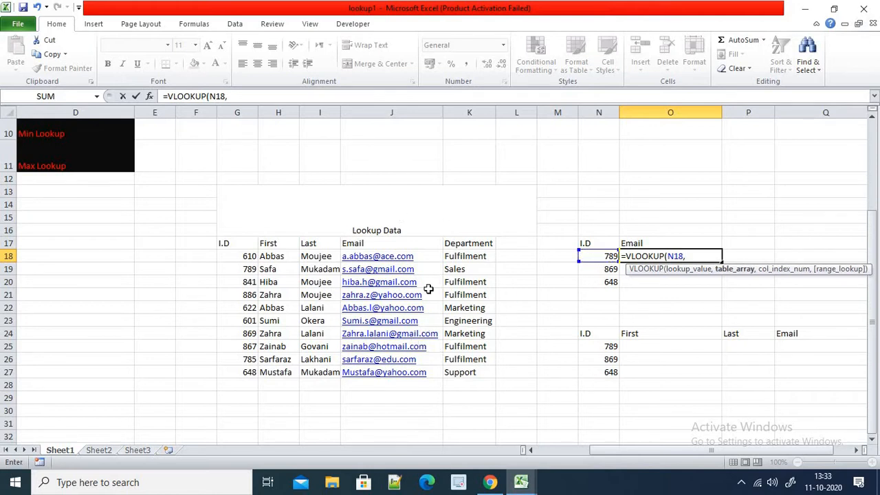
{"action": "left_click_drag", "start_coordinate": [221, 247], "coordinate": [483, 367]}
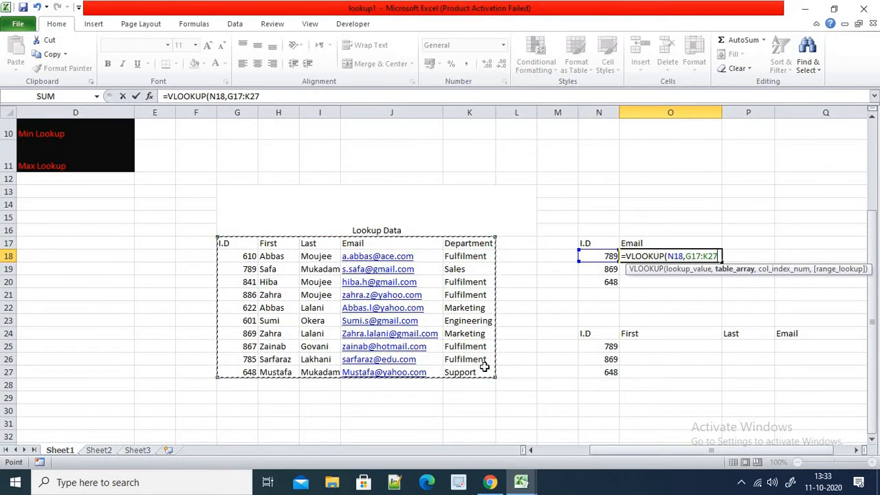
{"action": "key", "text": "F4"}
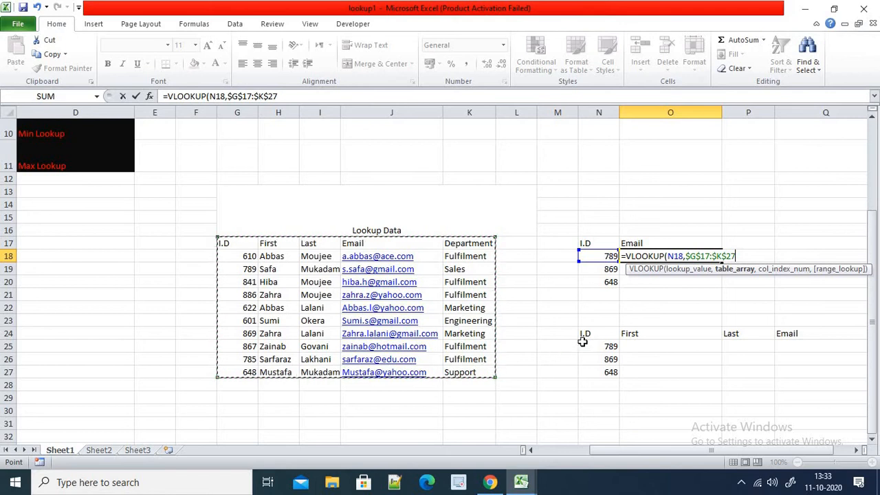
{"action": "type", "text": ","}
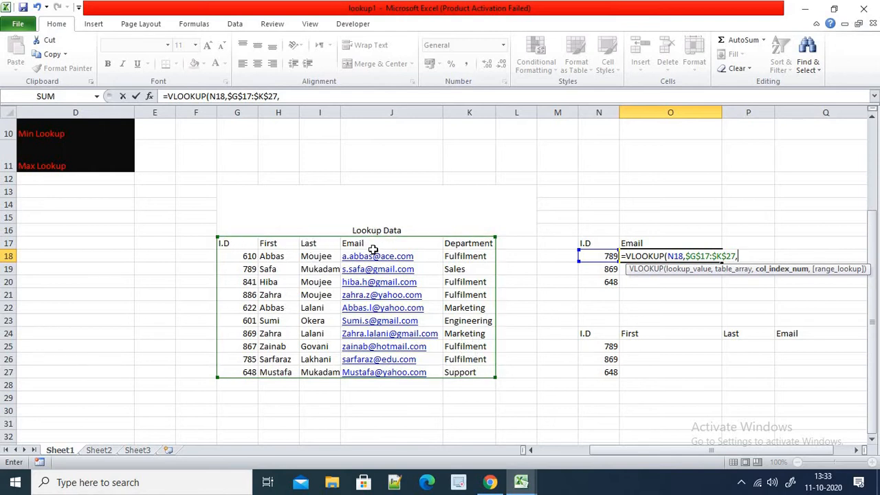
{"action": "type", "text": "4"}
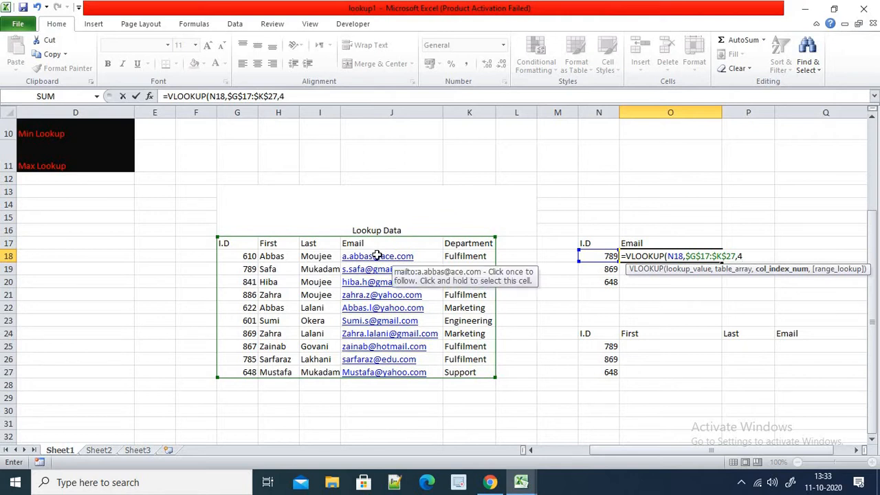
{"action": "type", "text": ",0"}
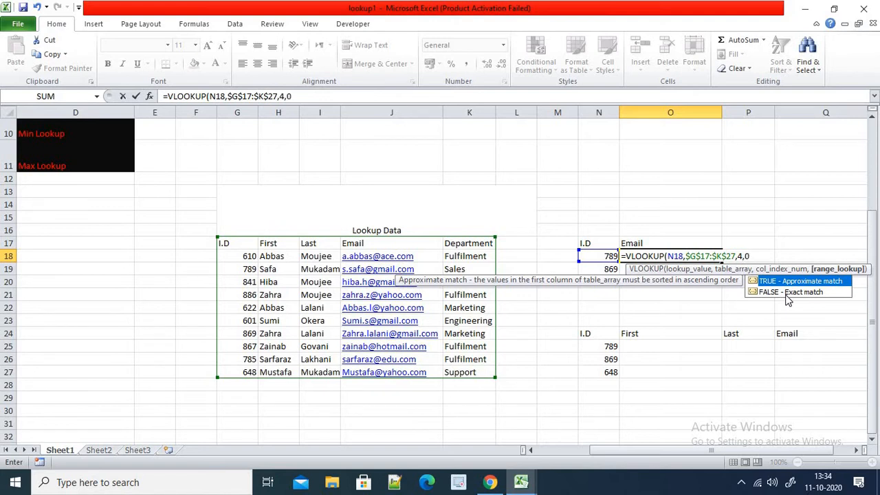
{"action": "type", "text": ")"}
{"action": "key", "text": "Return"}
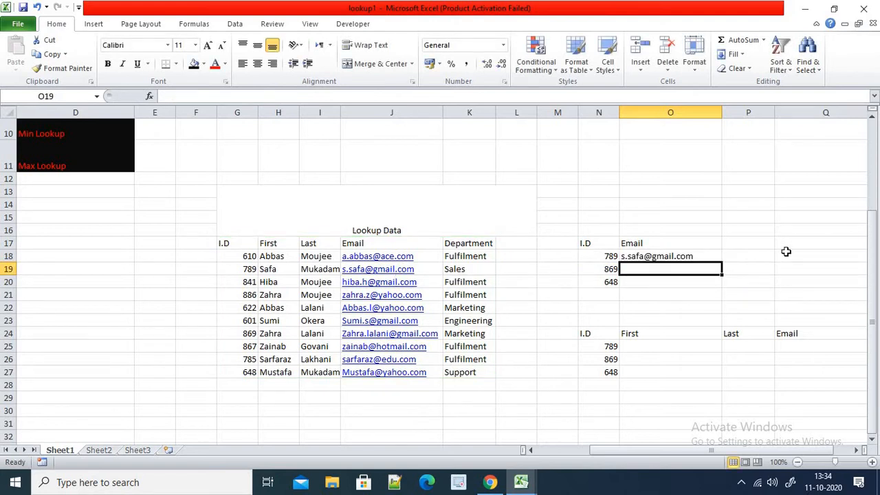
- Check the email returned in O18 against the record for ID 789 in the Lookup Data table
{"action": "left_click", "coordinate": [654, 258]}
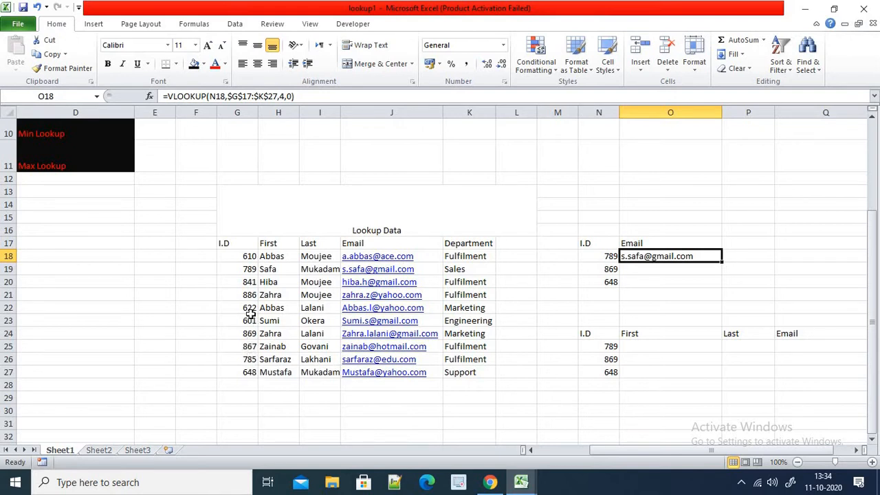
{"action": "left_click", "coordinate": [253, 270]}
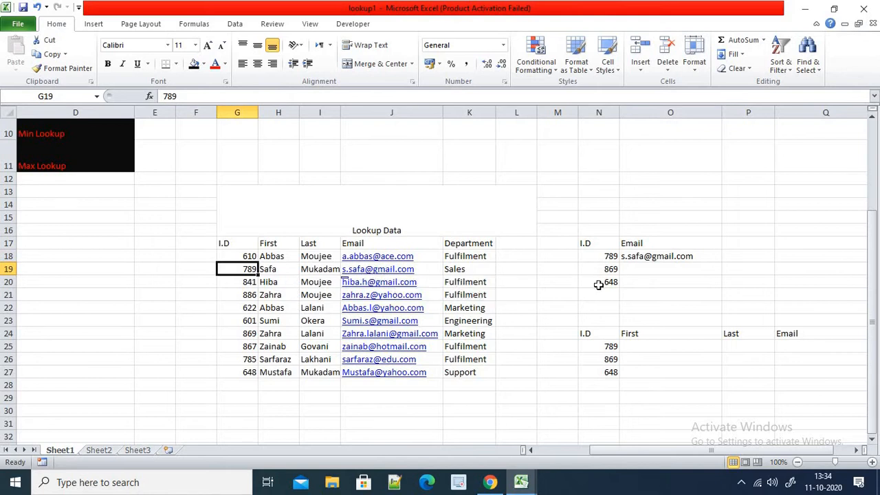
{"action": "left_click", "coordinate": [680, 258]}
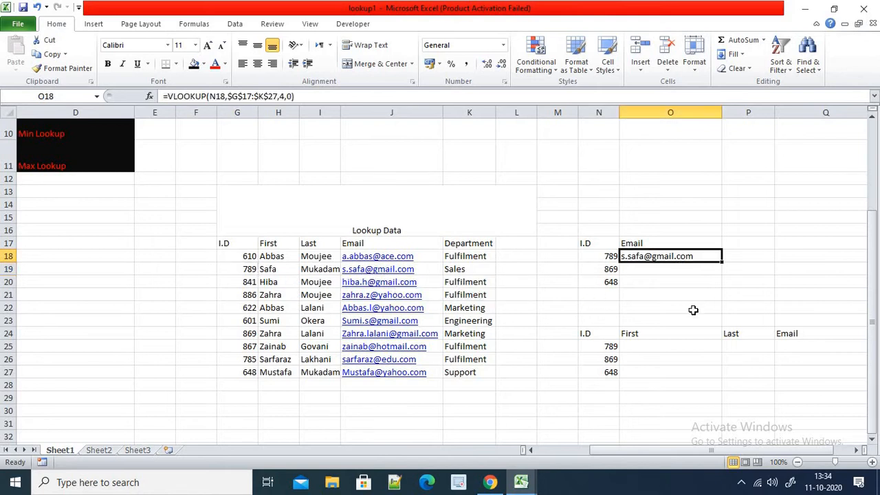
- Mark the Normal Lookup topic as "Done" in cell E5
{"action": "scroll", "coordinate": [613, 333], "scroll_direction": "up", "scroll_amount": 2}
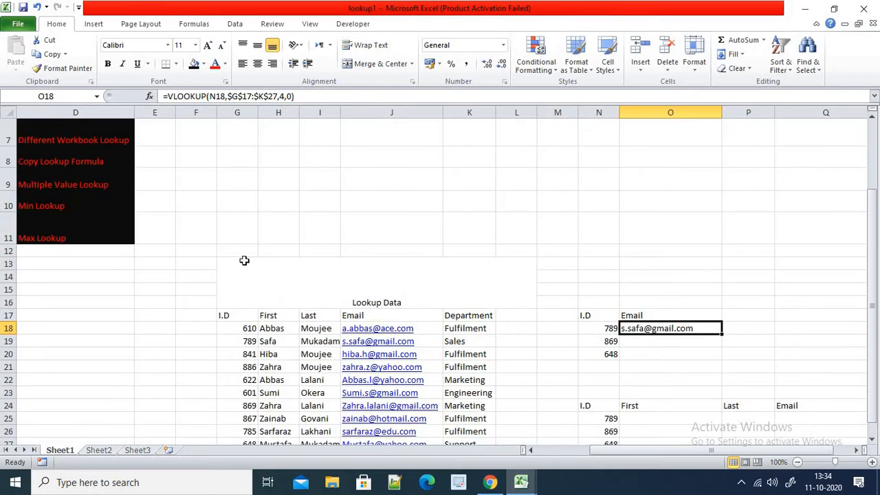
{"action": "scroll", "coordinate": [243, 259], "scroll_direction": "up", "scroll_amount": 1}
{"action": "left_click", "coordinate": [149, 182]}
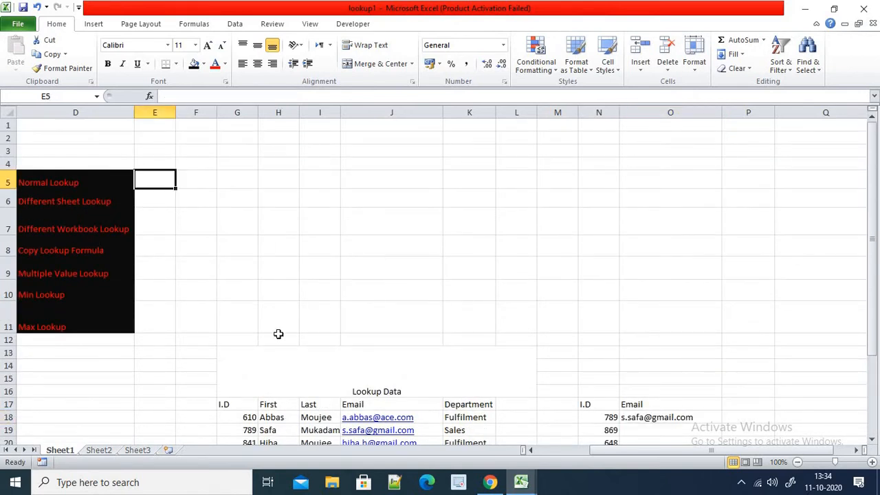
{"action": "type", "text": "Done"}
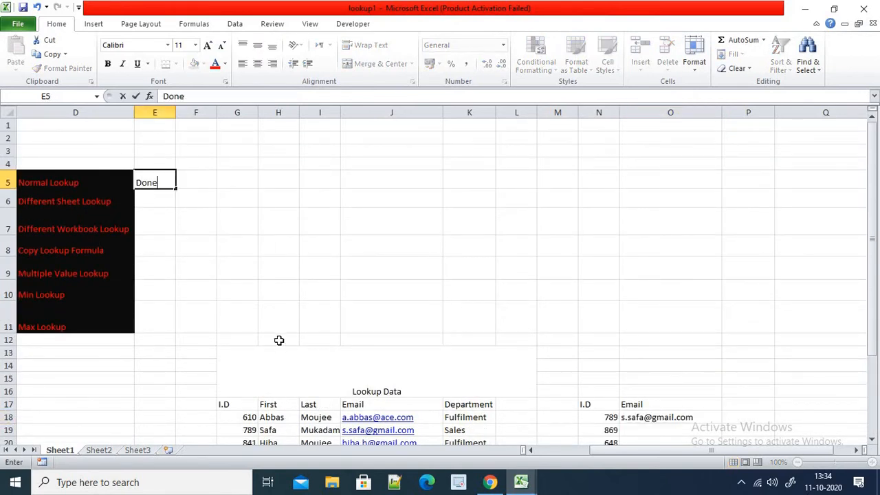
{"action": "key", "text": "Return"}
{"action": "key", "text": "Down"}
{"action": "key", "text": "Down"}
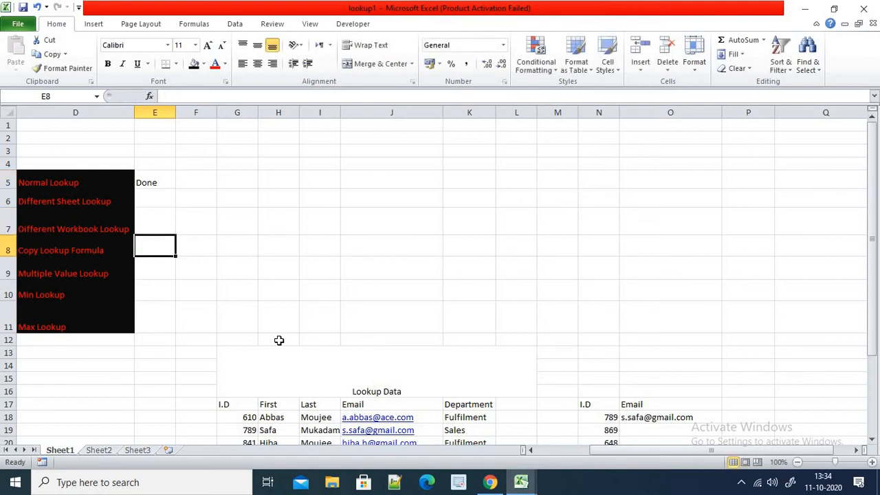
- Copy the VLOOKUP formula from O18 into O19:O20
{"action": "scroll", "coordinate": [623, 332], "scroll_direction": "down", "scroll_amount": 2}
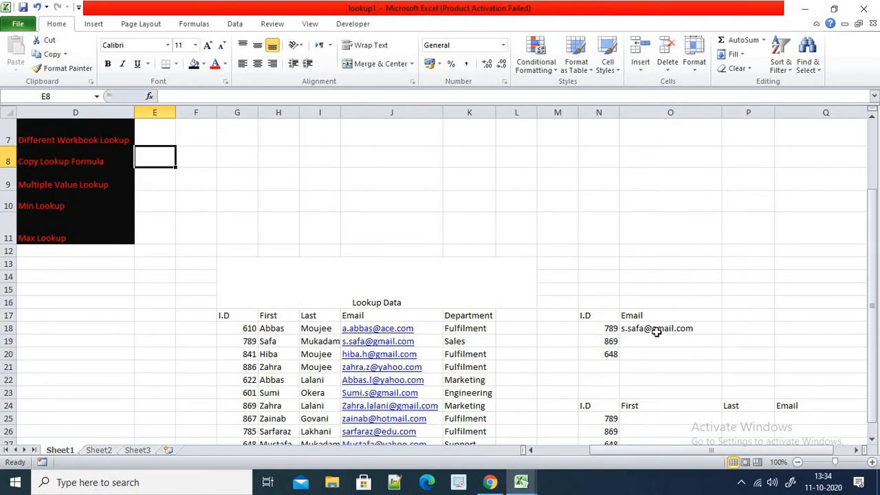
{"action": "left_click", "coordinate": [660, 338]}
{"action": "left_click", "coordinate": [703, 328]}
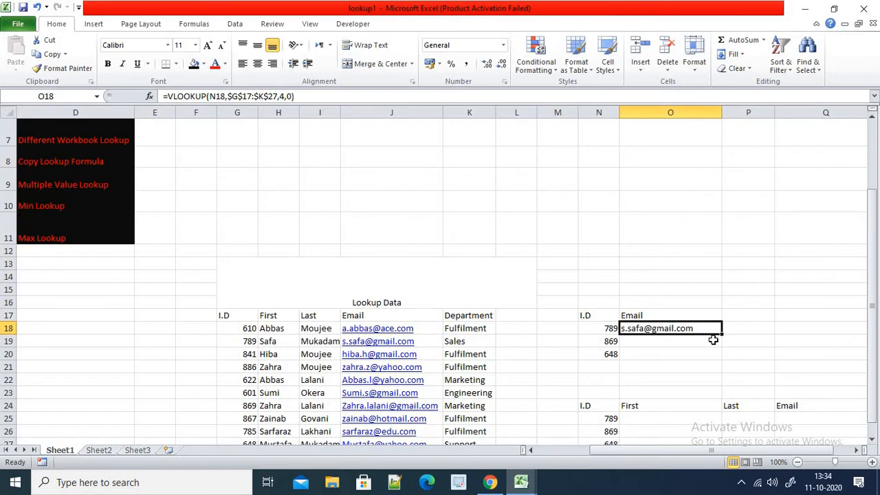
{"action": "key", "text": "ctrl+c"}
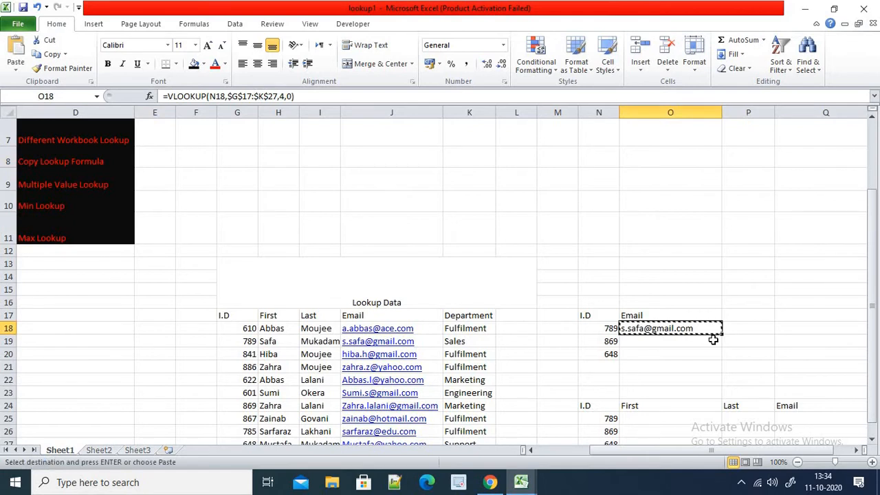
{"action": "left_click_drag", "start_coordinate": [713, 340], "coordinate": [714, 353]}
{"action": "key", "text": "Return"}
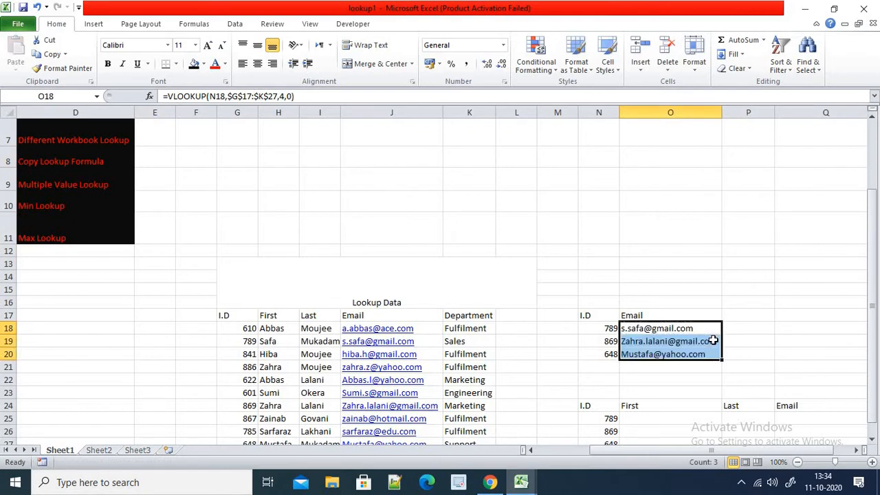
- Undo the formula copy into O19:O20 and select only cell O18 again
{"action": "scroll", "coordinate": [715, 391], "scroll_direction": "down", "scroll_amount": 1}
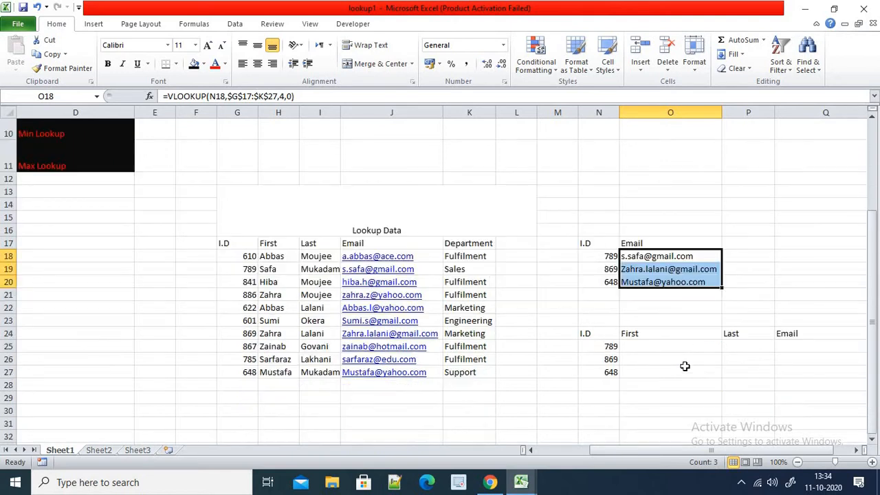
{"action": "key", "text": "ctrl+c"}
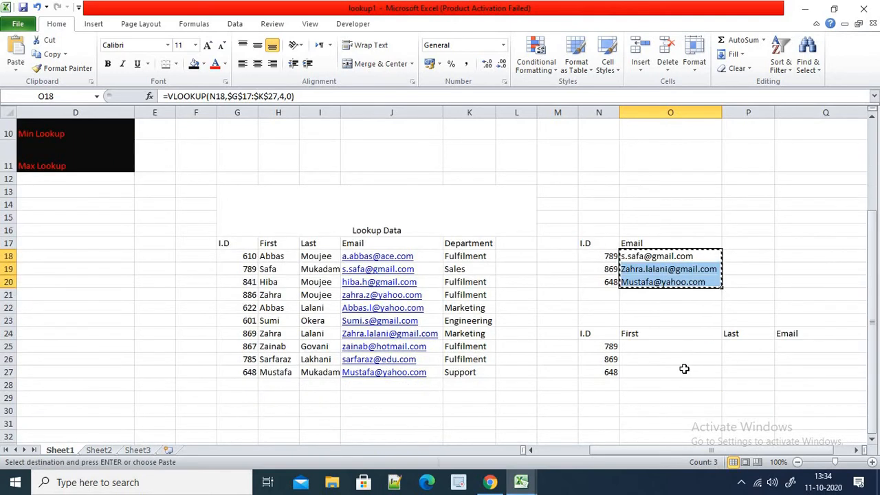
{"action": "key", "text": "ctrl+z"}
{"action": "key", "text": "Escape"}
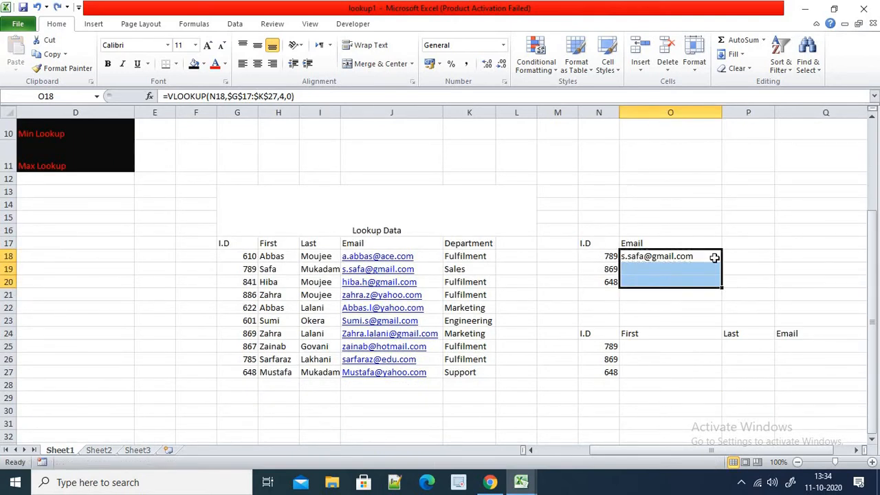
{"action": "left_click", "coordinate": [713, 257]}
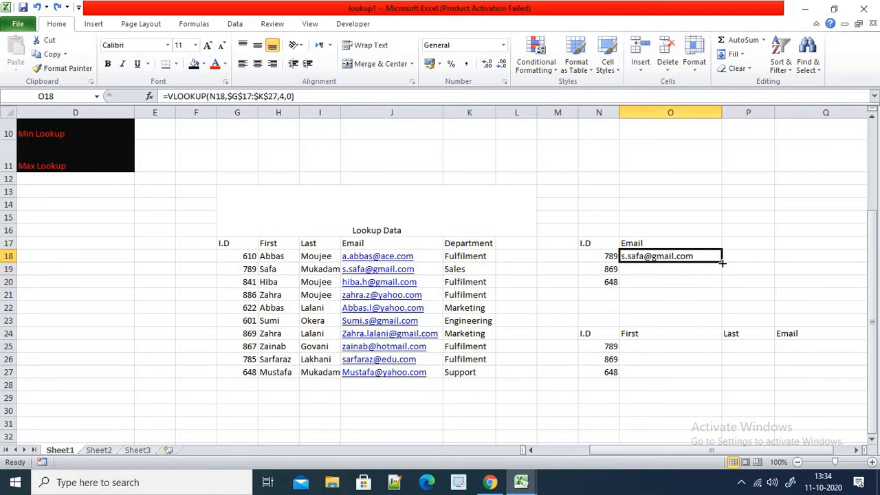
- Copy the VLOOKUP formula from O18 into O19:O20 and check the returned emails against the Lookup Data table
{"action": "left_click_drag", "start_coordinate": [722, 263], "coordinate": [723, 289]}
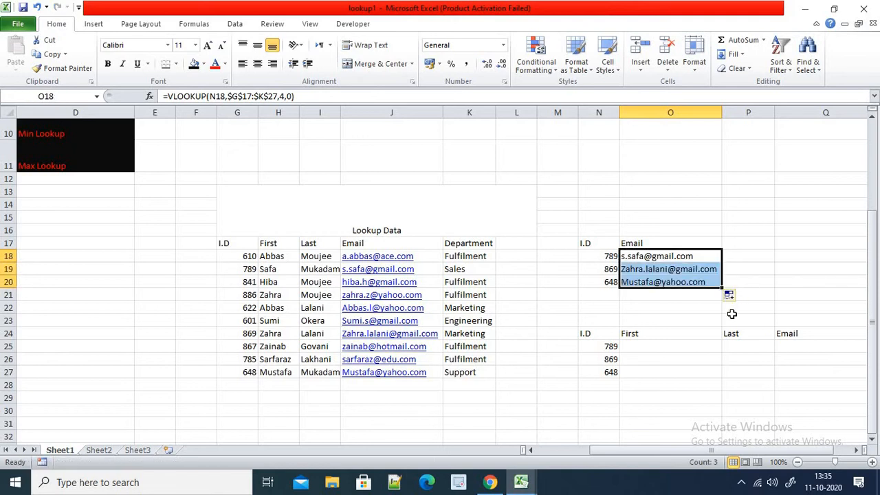
{"action": "left_click", "coordinate": [650, 269]}
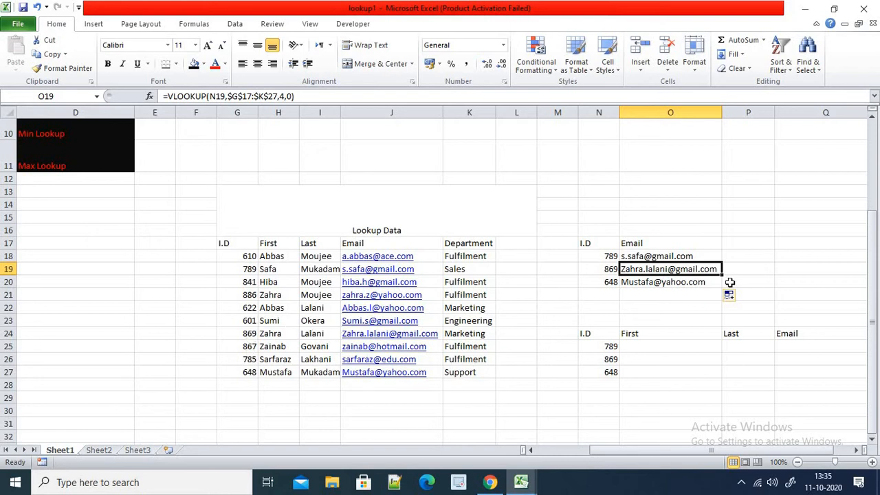
{"action": "left_click", "coordinate": [608, 285]}
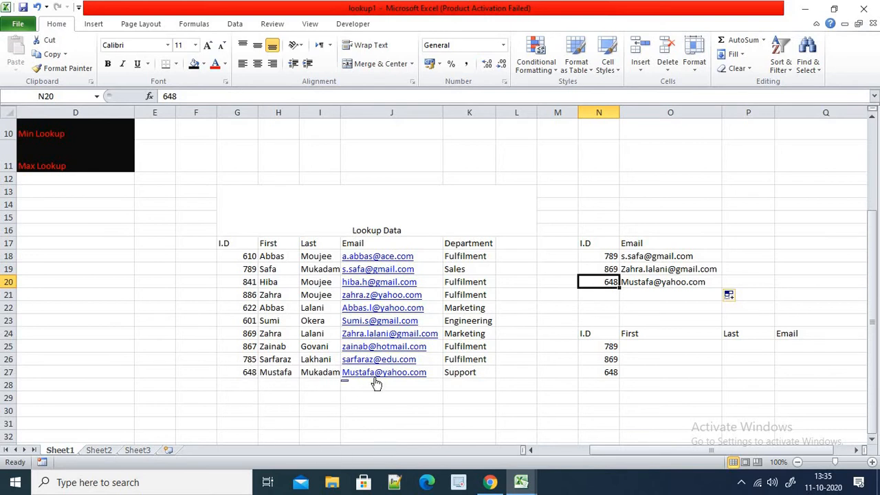
{"action": "left_click", "coordinate": [692, 292]}
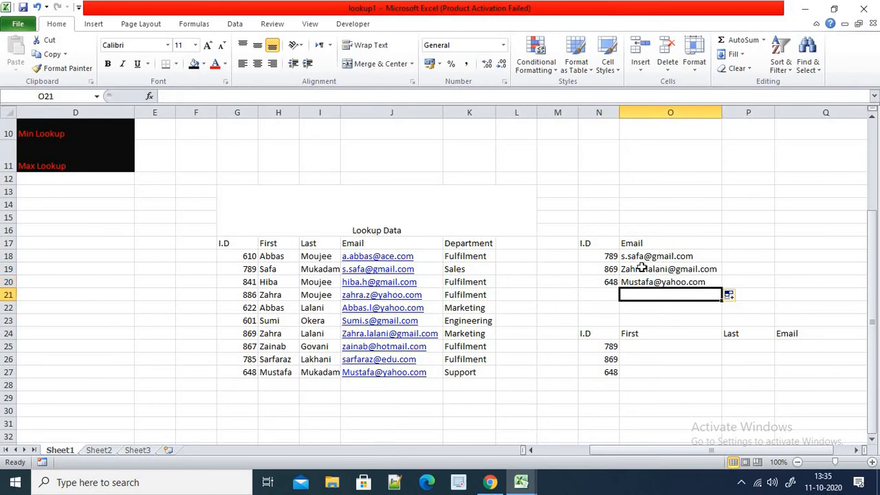
{"action": "left_click", "coordinate": [642, 267]}
- Mark the Copy Lookup Formula topic as "Done" in cell E8
{"action": "scroll", "coordinate": [17, 305], "scroll_direction": "up", "scroll_amount": 2}
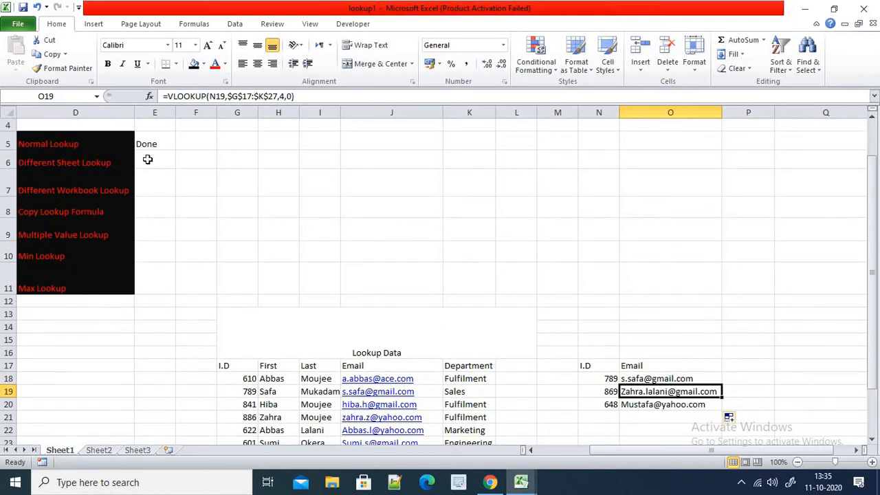
{"action": "left_click", "coordinate": [151, 216]}
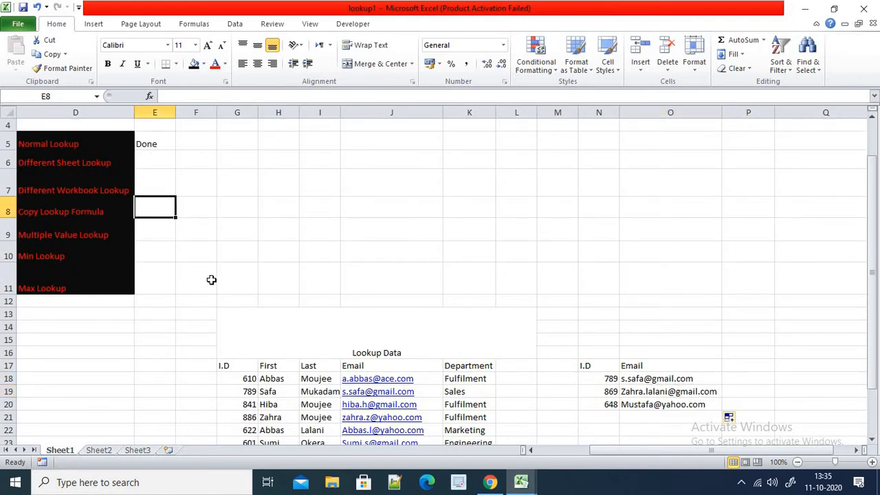
{"action": "type", "text": "Done"}
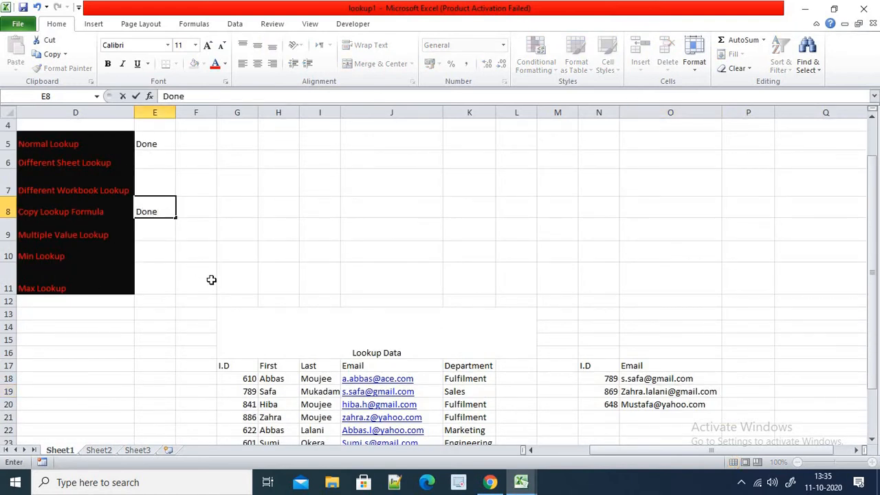
{"action": "key", "text": "Return"}
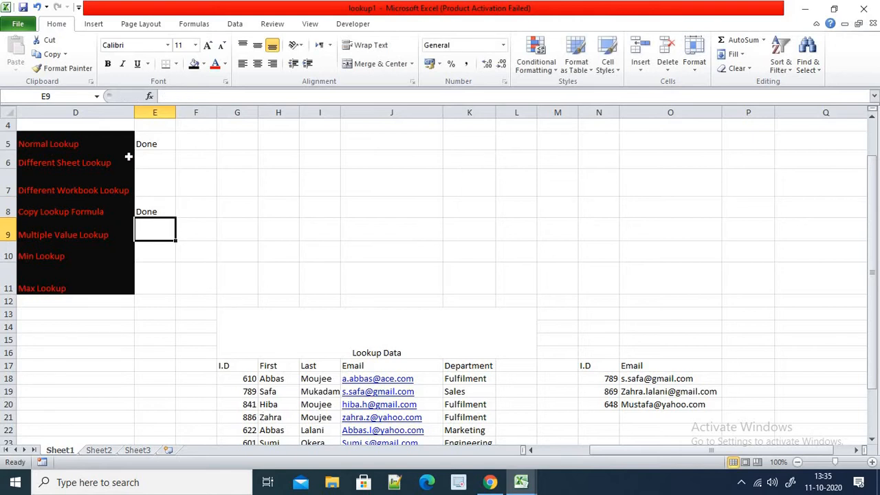
- Clear the lookup formulas from the Email cells O18:O20
{"action": "scroll", "coordinate": [671, 326], "scroll_direction": "down", "scroll_amount": 2}
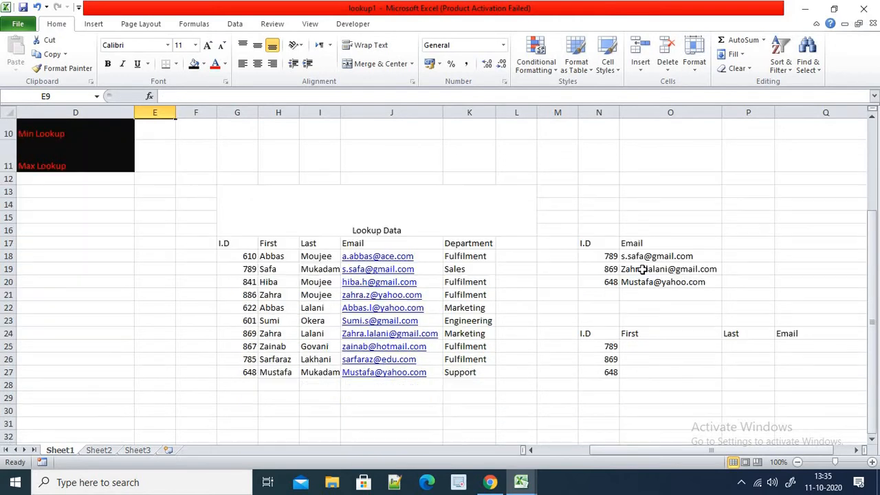
{"action": "left_click_drag", "start_coordinate": [641, 258], "coordinate": [644, 282]}
{"action": "key", "text": "Delete"}
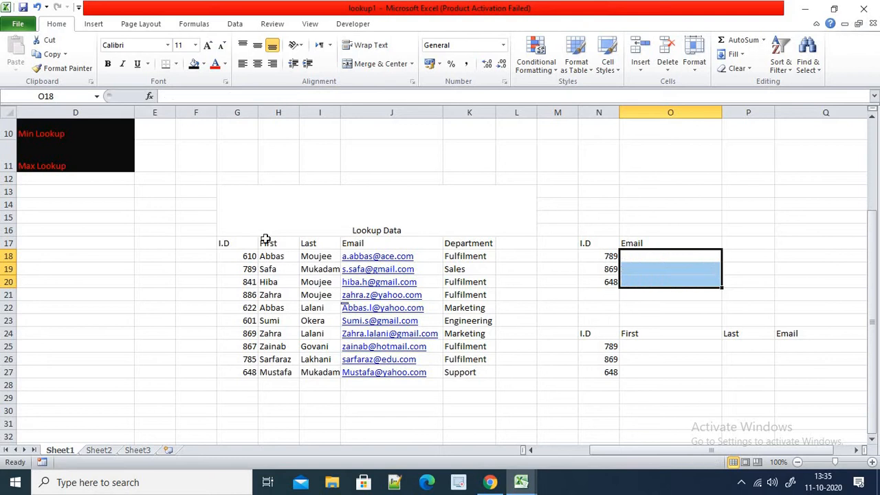
- Enter =VLOOKUP(N18,Sheet2!$G$8:$K$18,4,0) in O18 to look up the email from the table on Sheet2
{"action": "left_click", "coordinate": [633, 256]}
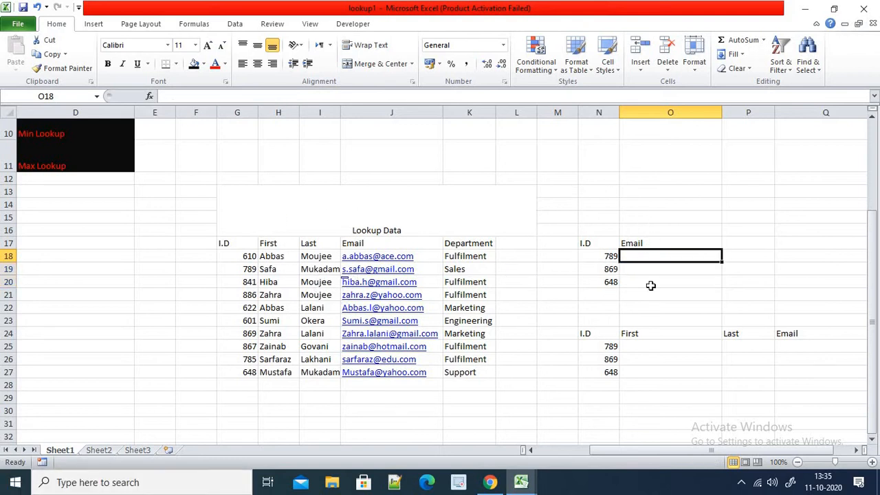
{"action": "type", "text": "=vlo"}
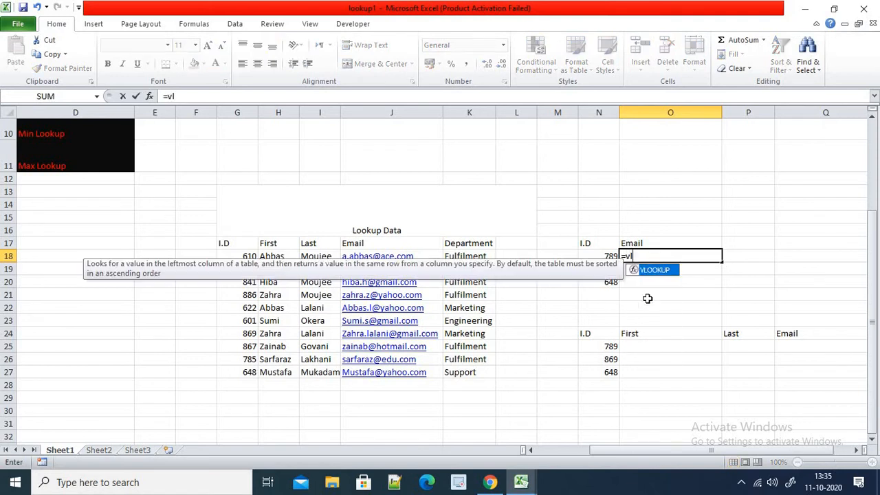
{"action": "key", "text": "Tab"}
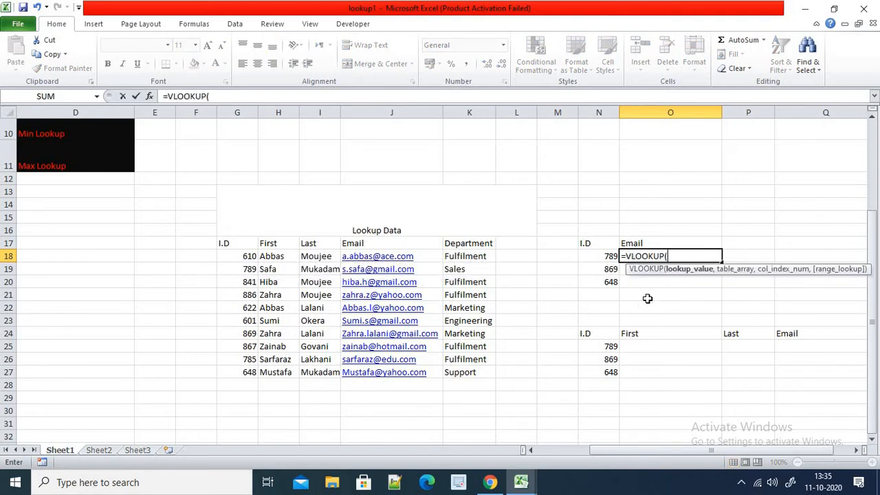
{"action": "left_click", "coordinate": [597, 258]}
{"action": "type", "text": ","}
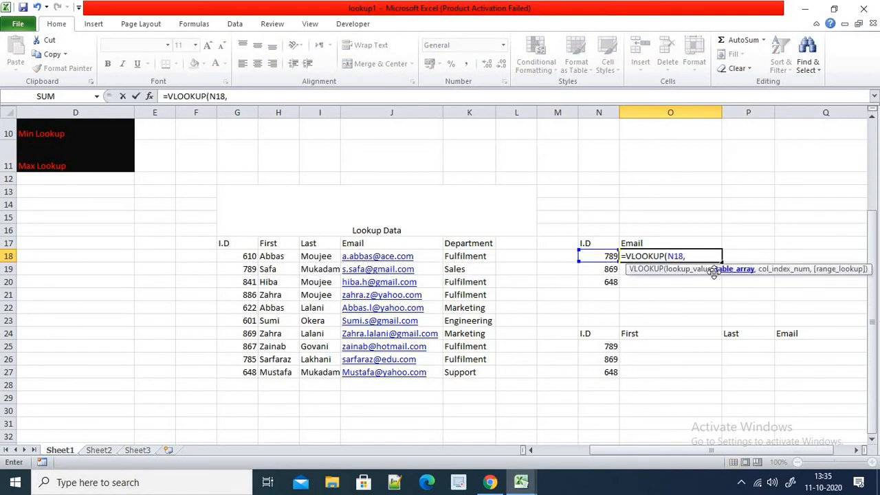
{"action": "left_click", "coordinate": [107, 451]}
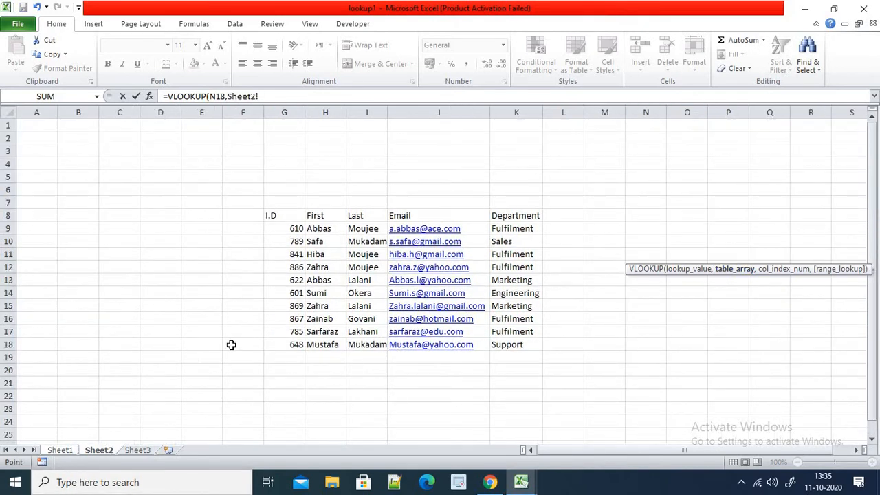
{"action": "left_click_drag", "start_coordinate": [291, 220], "coordinate": [516, 351]}
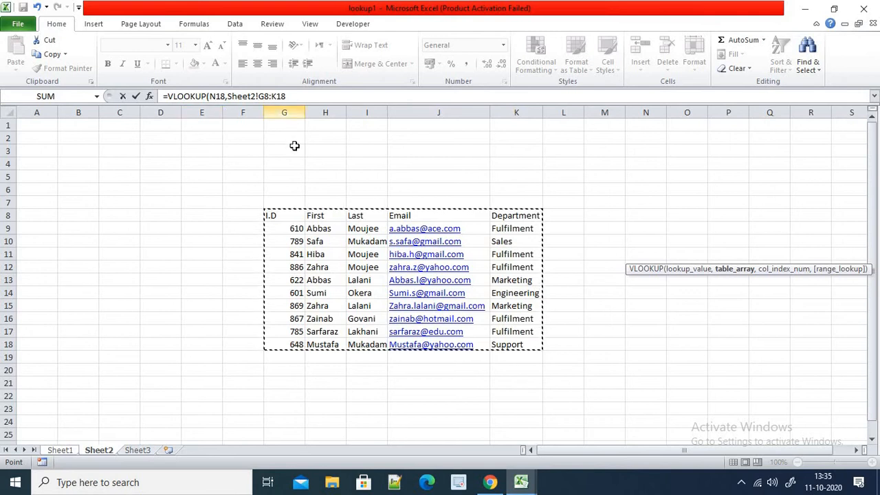
{"action": "key", "text": "F4"}
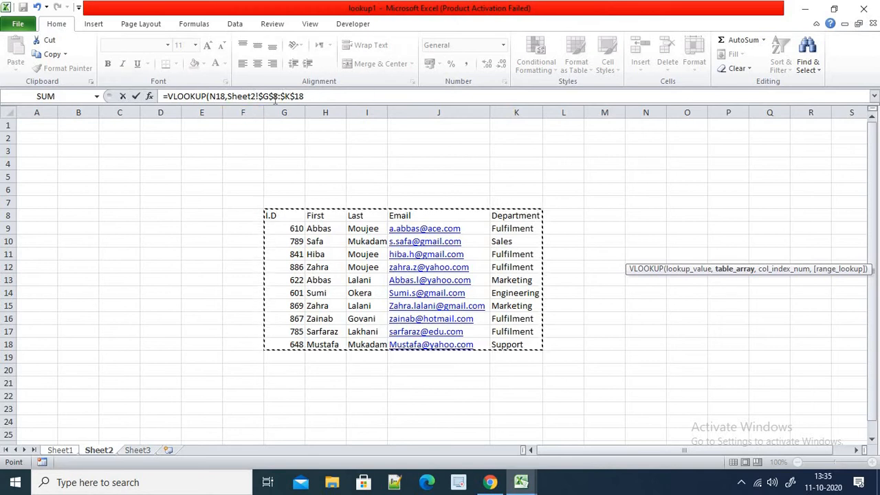
{"action": "type", "text": ","}
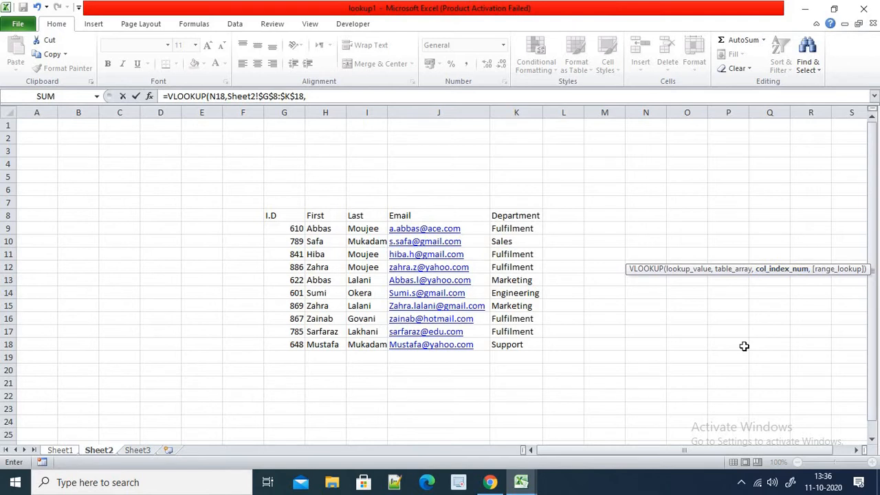
{"action": "type", "text": "4,"}
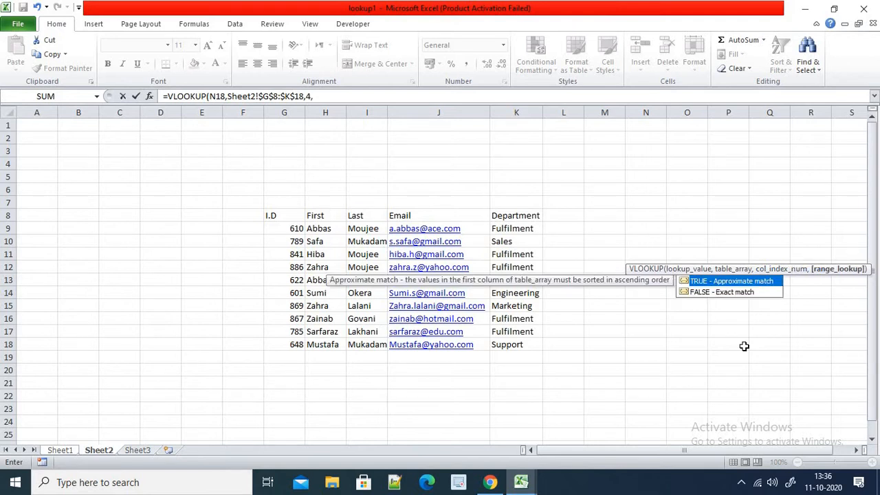
{"action": "type", "text": "0)"}
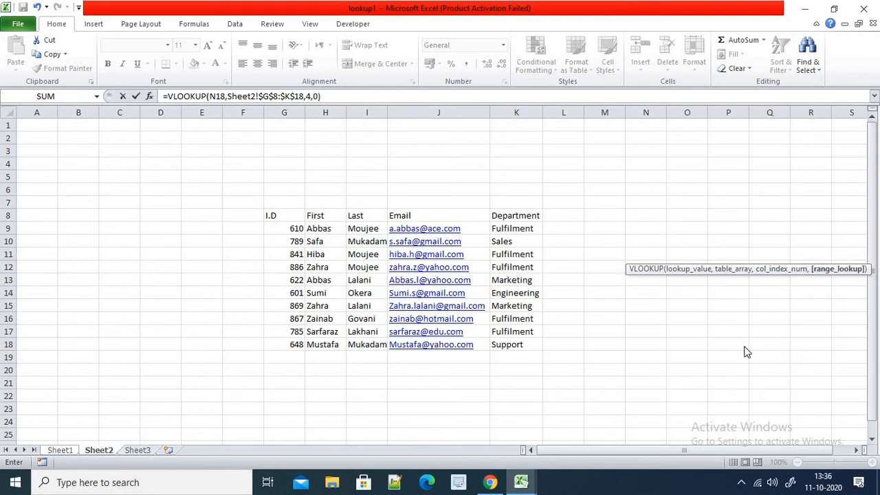
{"action": "key", "text": "Return"}
- Copy the Sheet2 lookup formula from O18 into O19:O20
{"action": "left_click", "coordinate": [656, 257]}
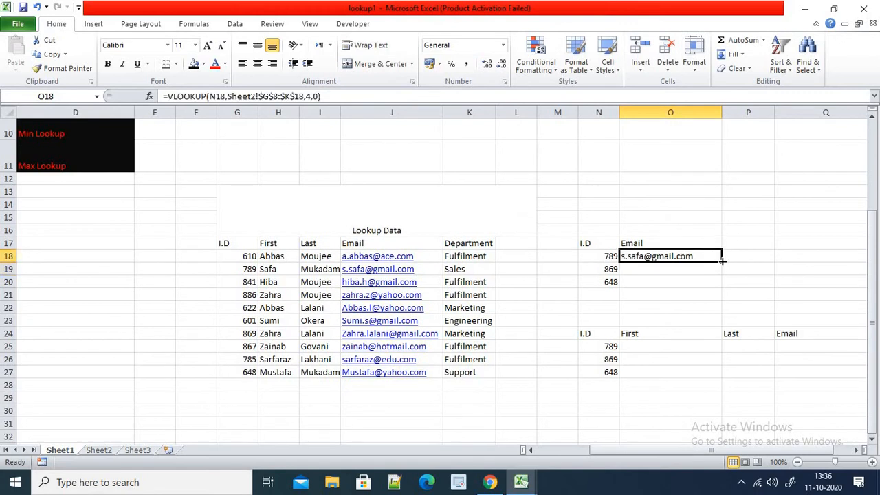
{"action": "left_click_drag", "start_coordinate": [722, 262], "coordinate": [719, 283]}
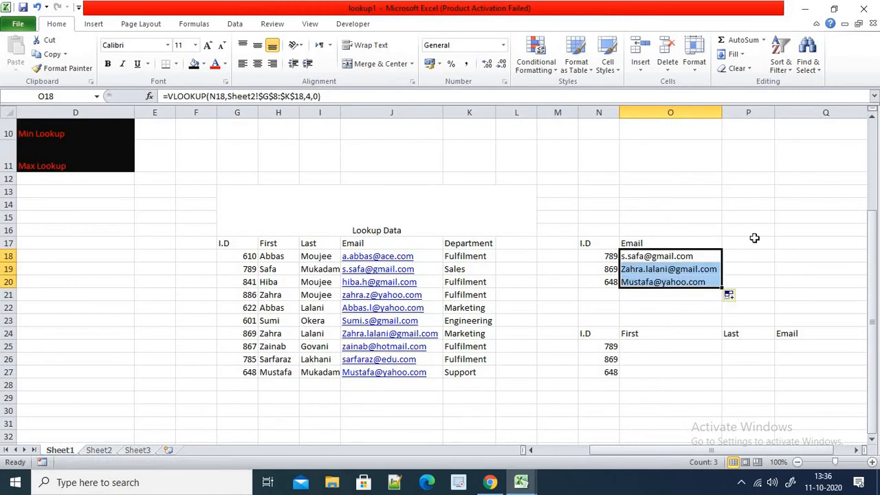
{"action": "left_click", "coordinate": [753, 241]}
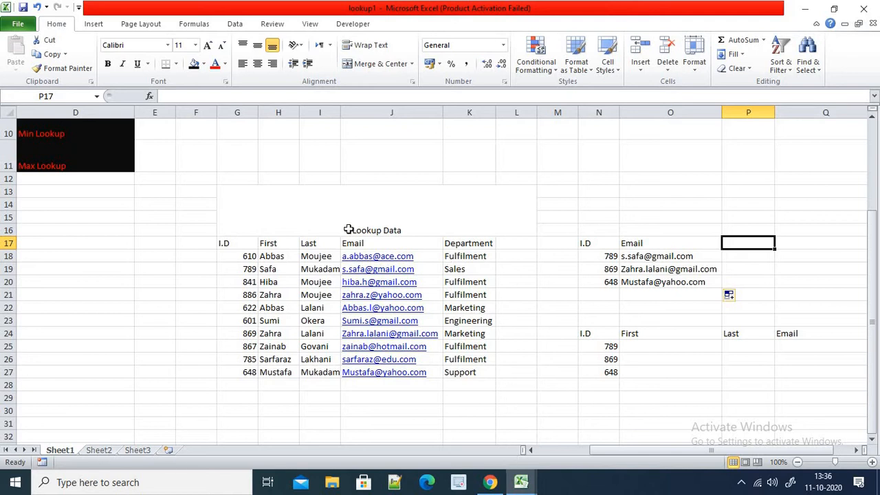
{"action": "left_click", "coordinate": [677, 257]}
- Mark the Different Sheet Lookup topic as "Done" in cell E6
{"action": "scroll", "coordinate": [86, 225], "scroll_direction": "up", "scroll_amount": 3}
{"action": "left_click", "coordinate": [148, 199]}
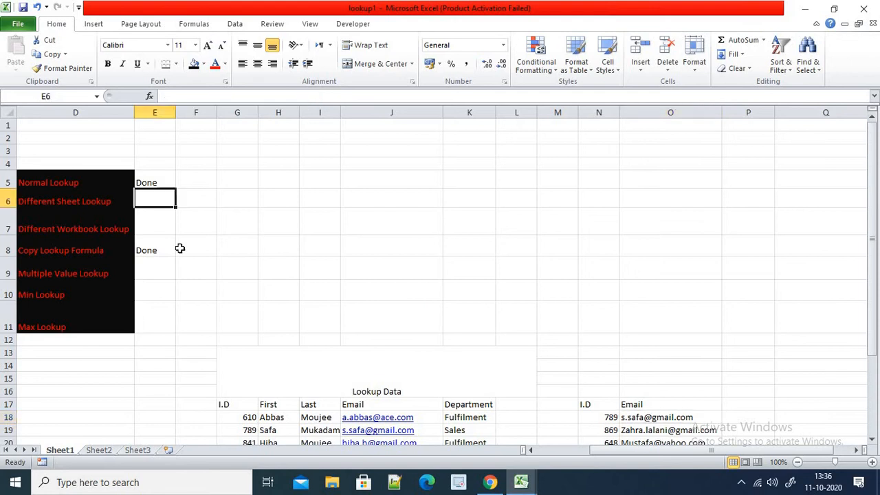
{"action": "type", "text": "Done"}
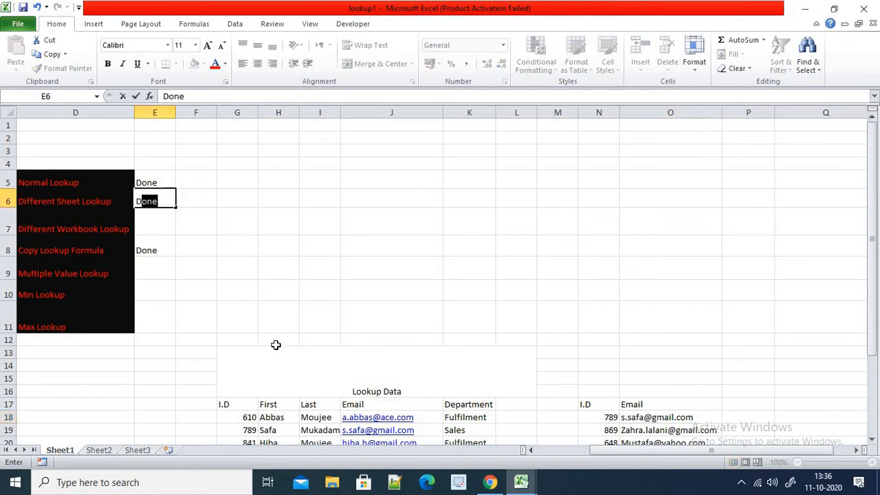
{"action": "key", "text": "Return"}
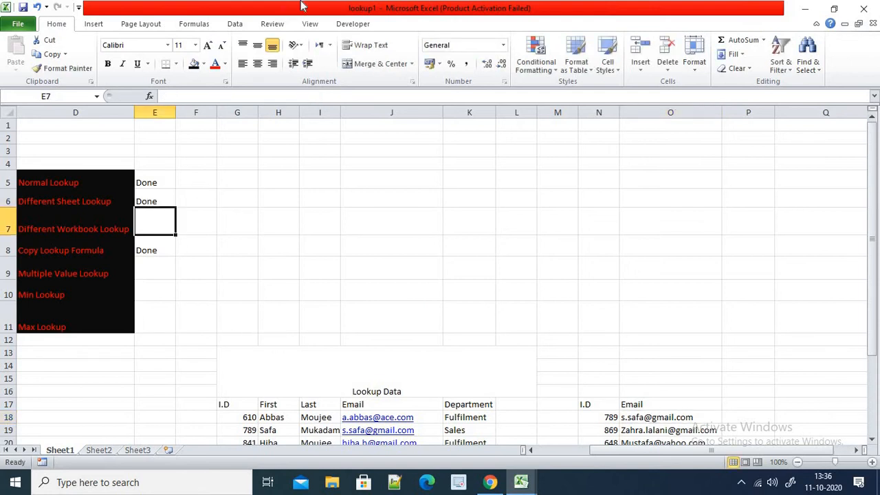
- Preview the open lookup2 workbook without leaving the lookup1 workbook
{"action": "scroll", "coordinate": [579, 306], "scroll_direction": "down", "scroll_amount": 2}
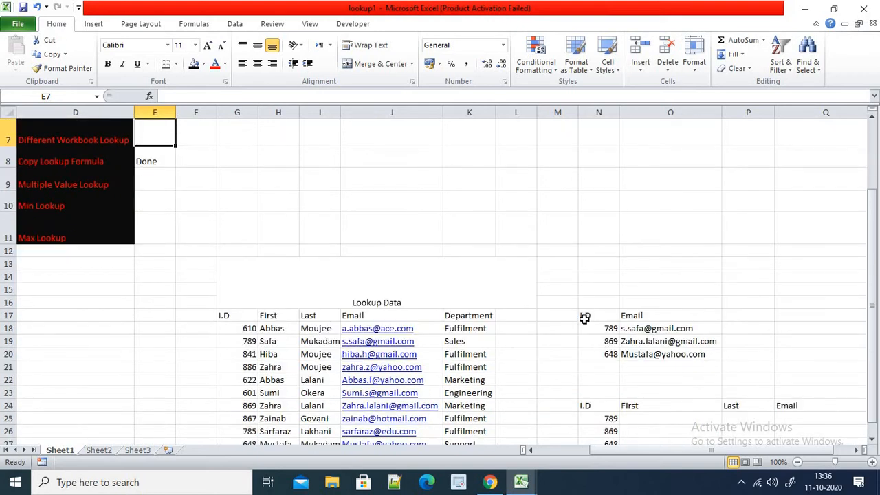
{"action": "mouse_move", "coordinate": [524, 480]}
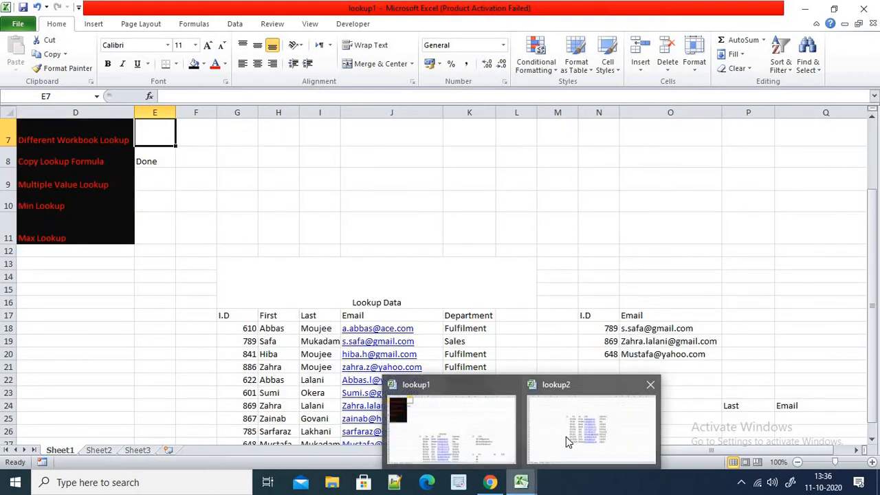
{"action": "mouse_move", "coordinate": [566, 436]}
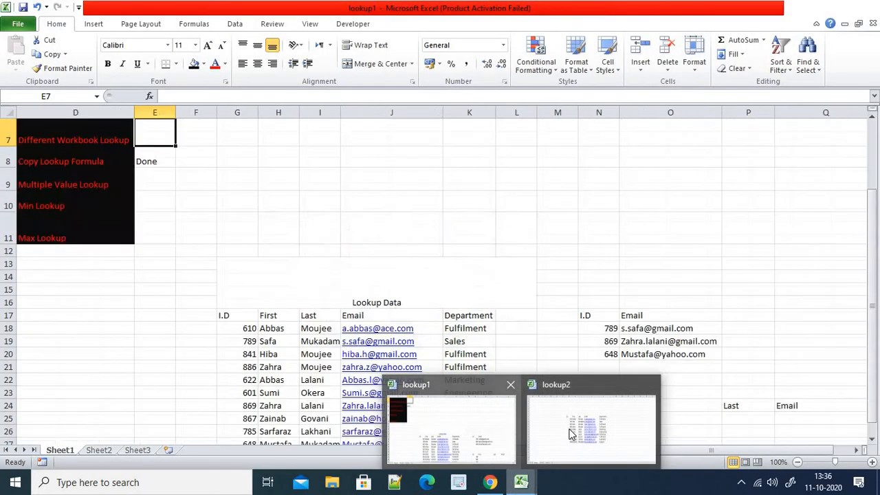
{"action": "left_click", "coordinate": [432, 267]}
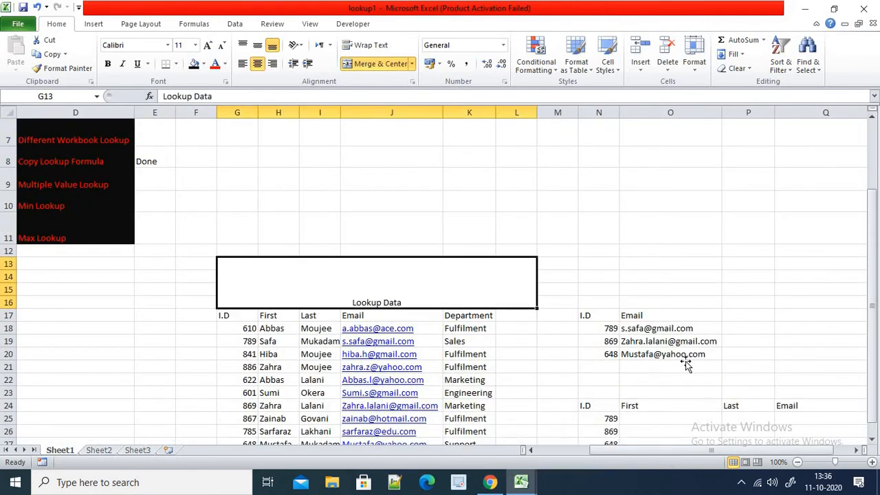
- Clear the Sheet2 lookup formulas from O18:O20 and leave only cell O18 selected
{"action": "left_click", "coordinate": [683, 365]}
{"action": "left_click_drag", "start_coordinate": [668, 326], "coordinate": [675, 354]}
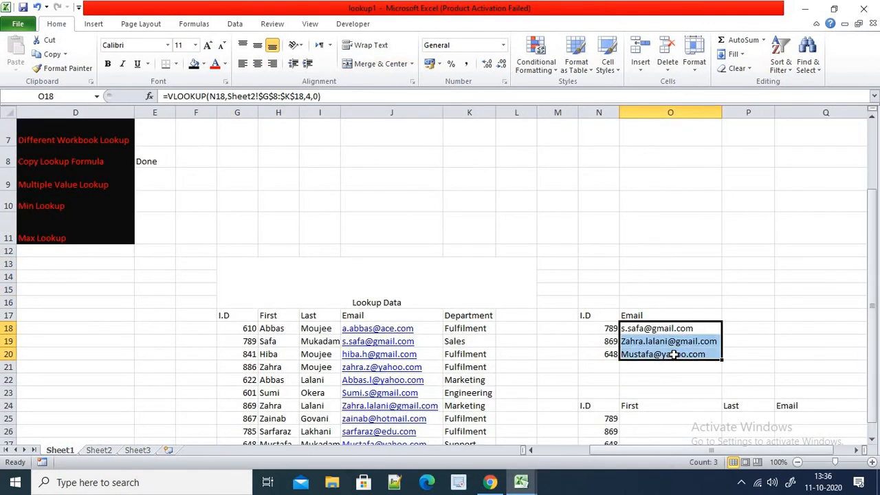
{"action": "key", "text": "Delete"}
{"action": "key", "text": "shift+Up"}
{"action": "key", "text": "shift+Up"}
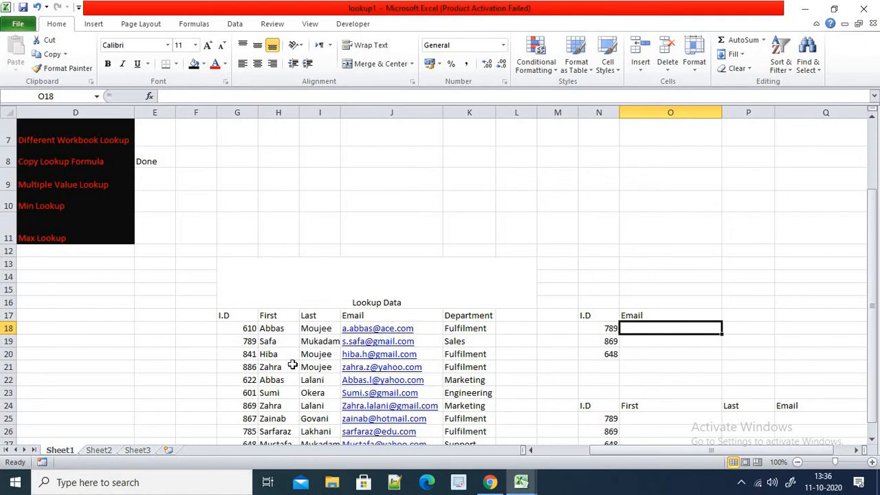
- Enter =VLOOKUP(N18,[lookup2.xlsx]Sheet1!$G$8:$K$18,4,0) in cell O18, picking the table range from the lookup2 workbook
{"action": "scroll", "coordinate": [227, 273], "scroll_direction": "down", "scroll_amount": 1}
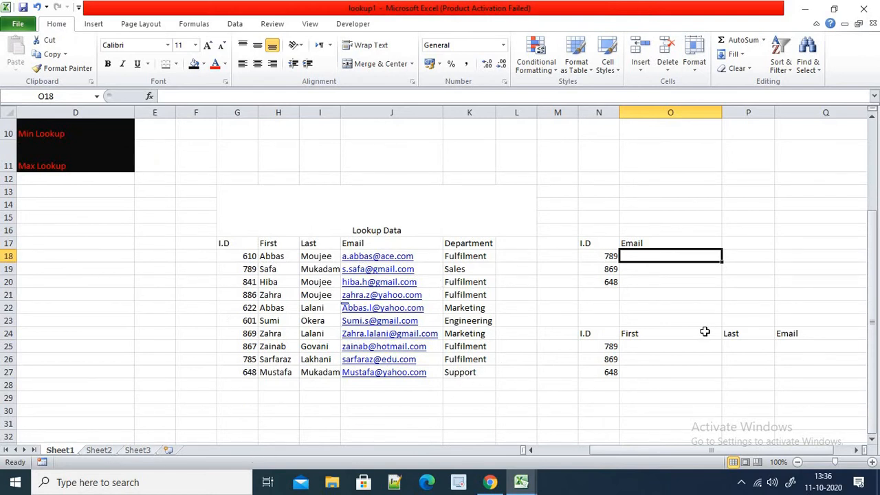
{"action": "mouse_move", "coordinate": [522, 482]}
{"action": "type", "text": "=vloo"}
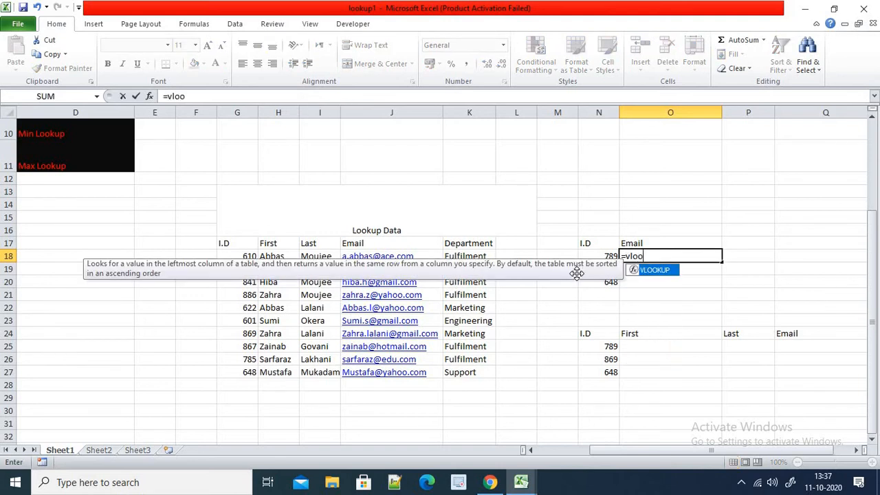
{"action": "key", "text": "Tab"}
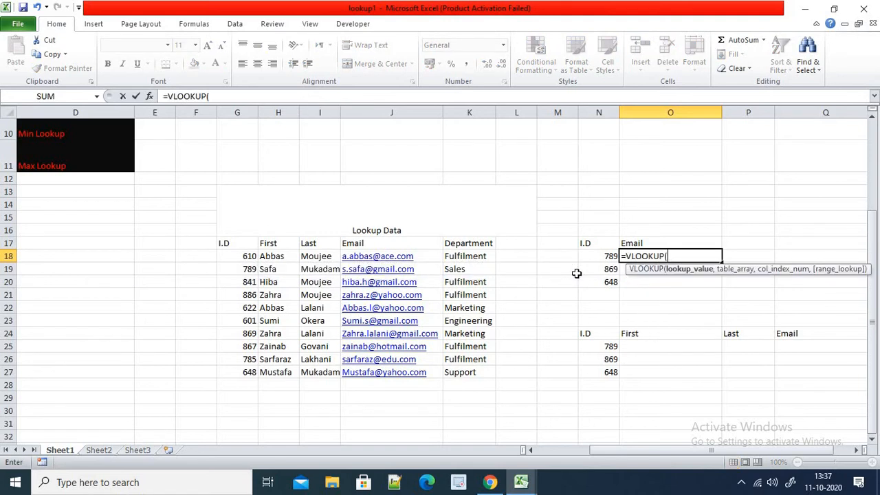
{"action": "key", "text": "Left"}
{"action": "type", "text": ","}
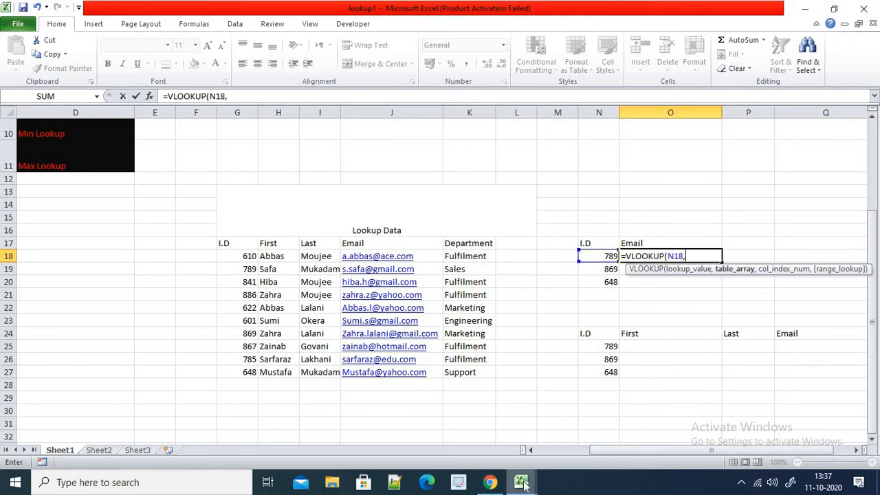
{"action": "left_click", "coordinate": [557, 423]}
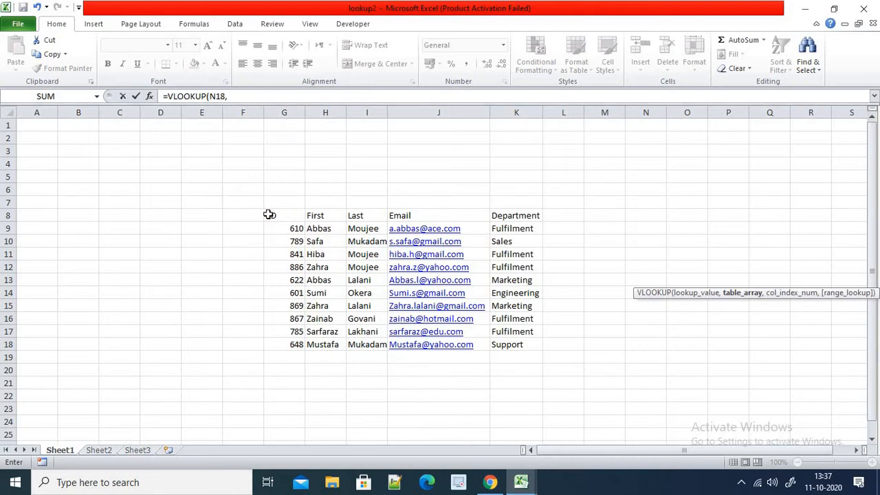
{"action": "left_click_drag", "start_coordinate": [268, 215], "coordinate": [535, 345]}
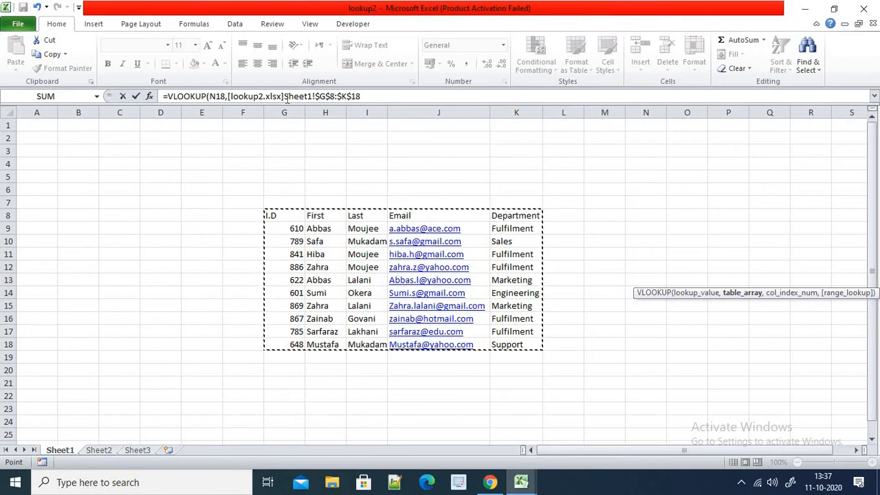
{"action": "left_click", "coordinate": [381, 98]}
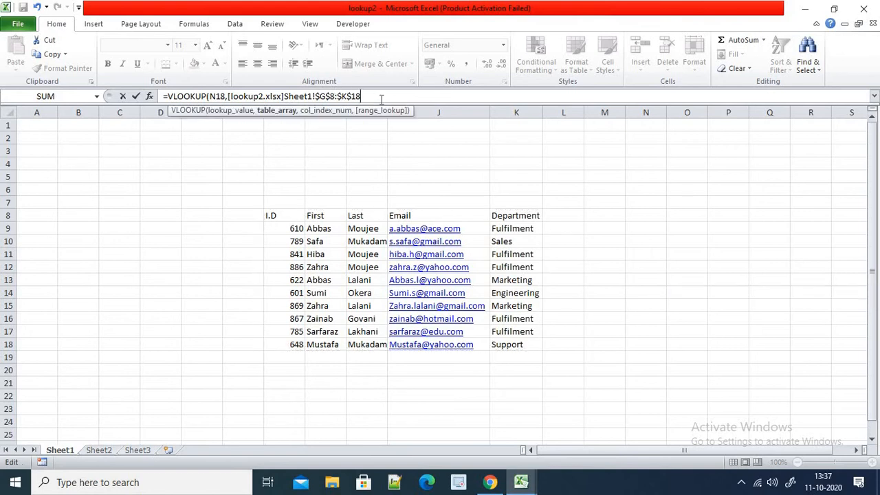
{"action": "type", "text": ","}
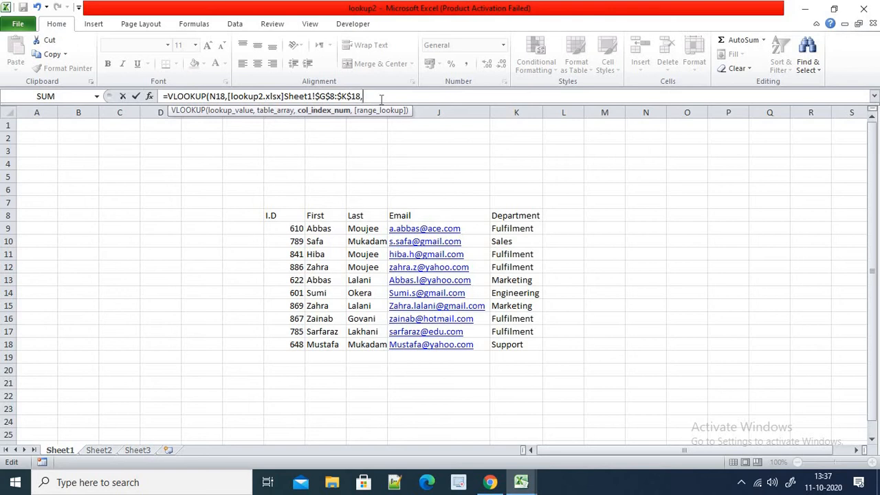
{"action": "type", "text": "4,0)"}
{"action": "key", "text": "Return"}
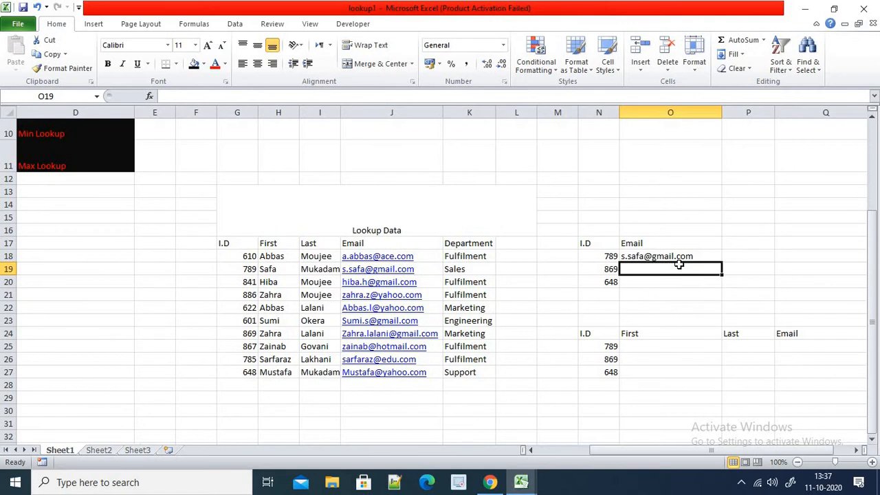
- Copy the lookup2 workbook lookup formula from O18 into O19:O20
{"action": "left_click", "coordinate": [677, 256]}
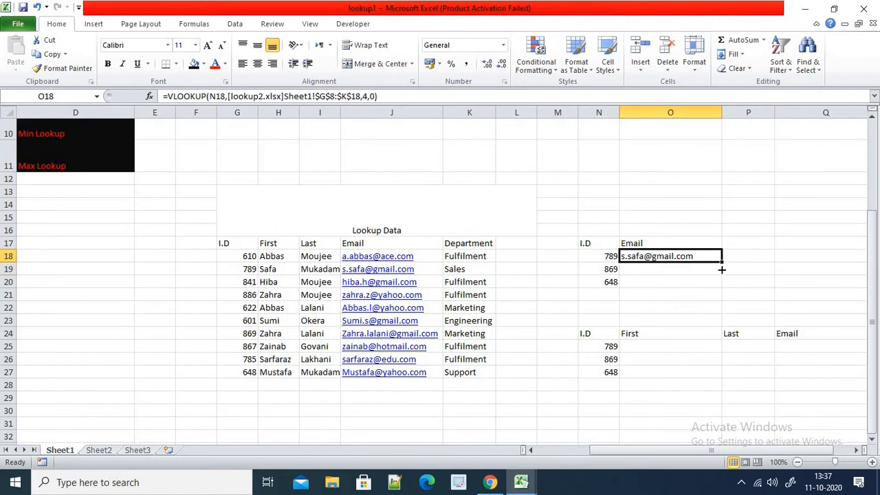
{"action": "left_click_drag", "start_coordinate": [722, 270], "coordinate": [728, 285]}
{"action": "left_click", "coordinate": [756, 255]}
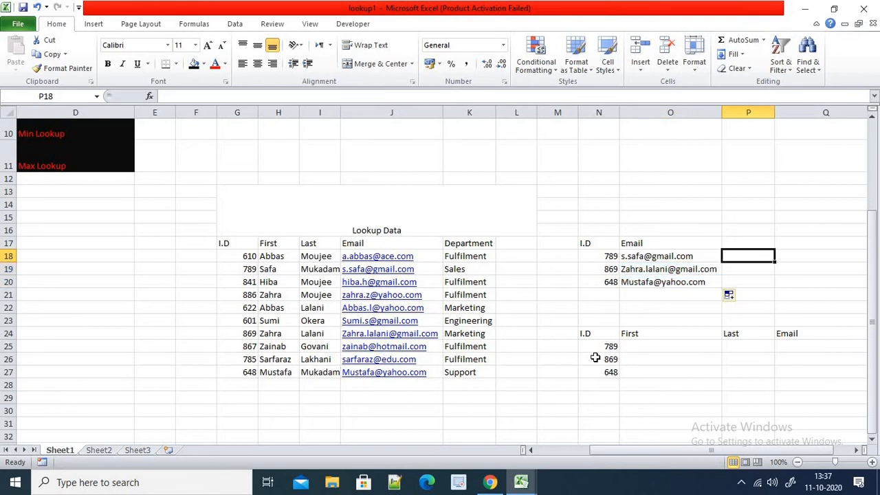
- Set the I.D in cell N19 to 111, then undo and redo that change to compare the lookup results
{"action": "left_click", "coordinate": [603, 269]}
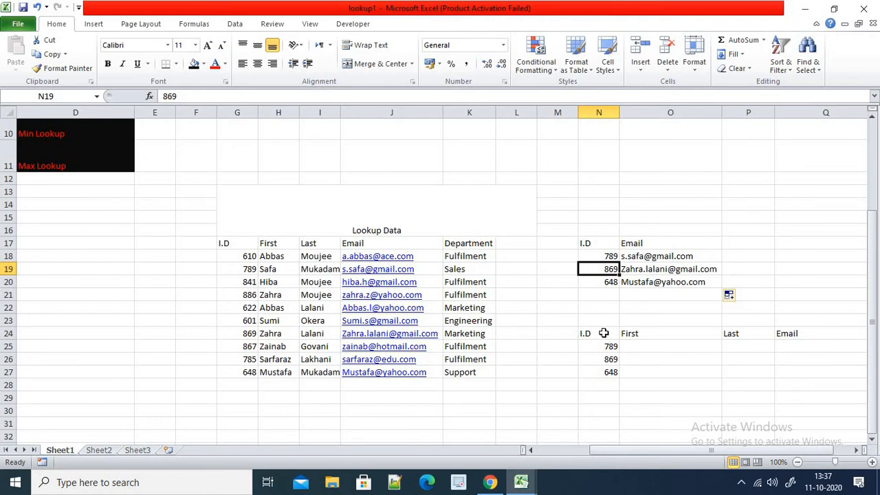
{"action": "type", "text": "111"}
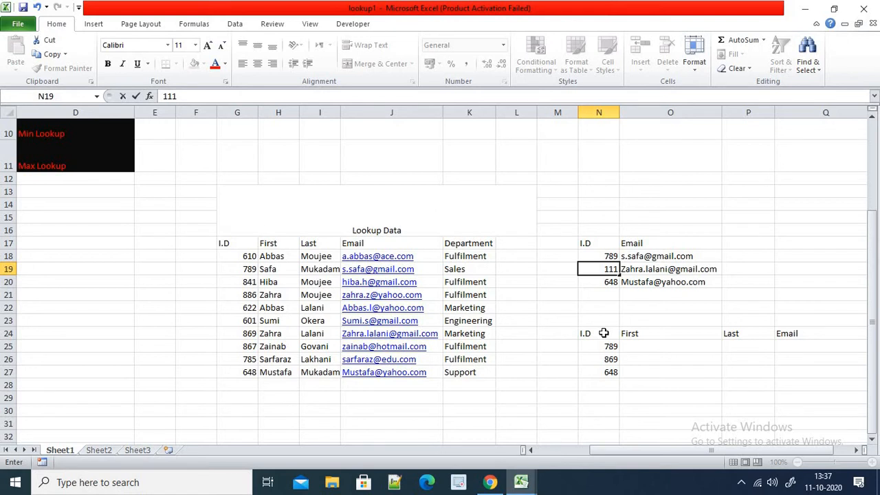
{"action": "key", "text": "Return"}
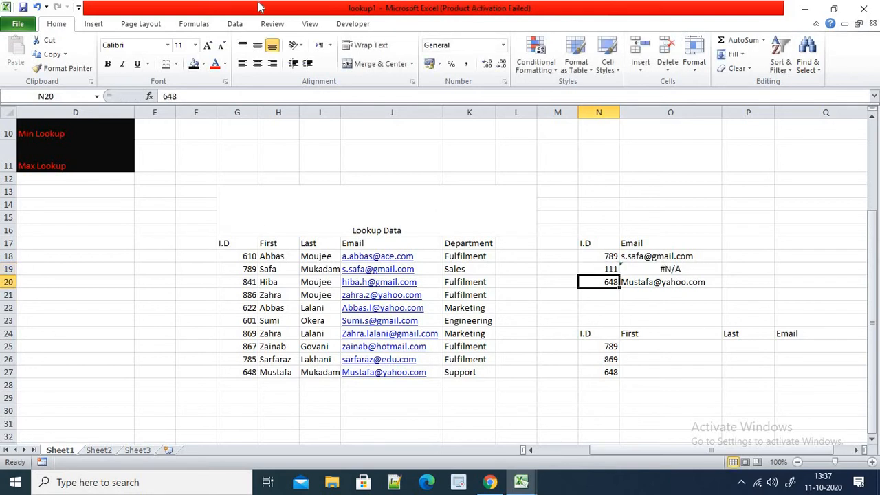
{"action": "left_click", "coordinate": [650, 270]}
{"action": "key", "text": "ctrl+z"}
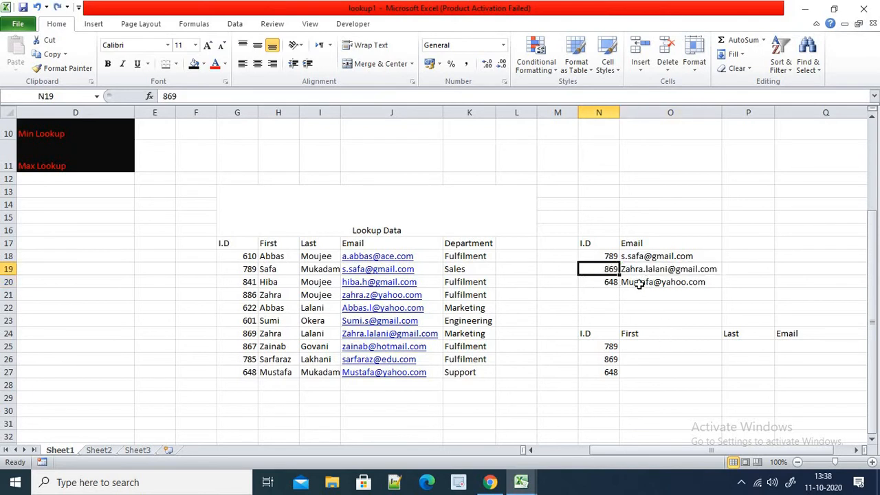
{"action": "key", "text": "ctrl+y"}
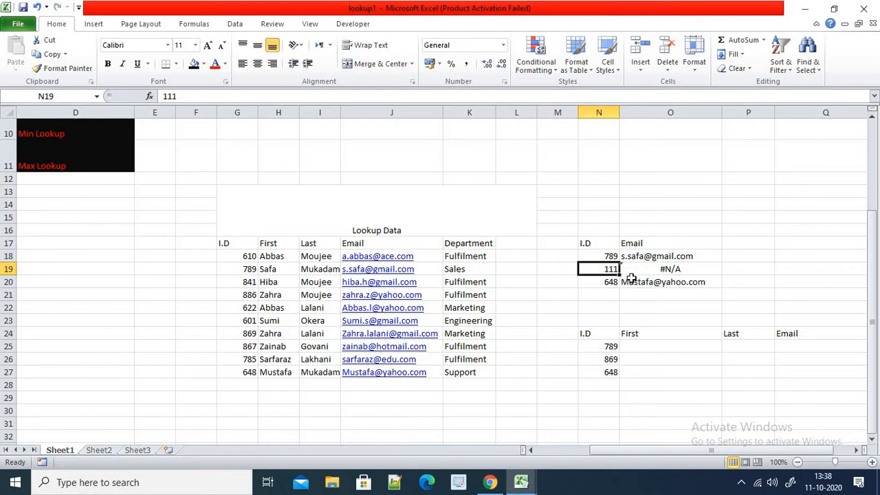
- Set the I.D in cell G16 of the lookup2 workbook to 111 and check the lookup in O19 of lookup1
{"action": "mouse_move", "coordinate": [522, 482]}
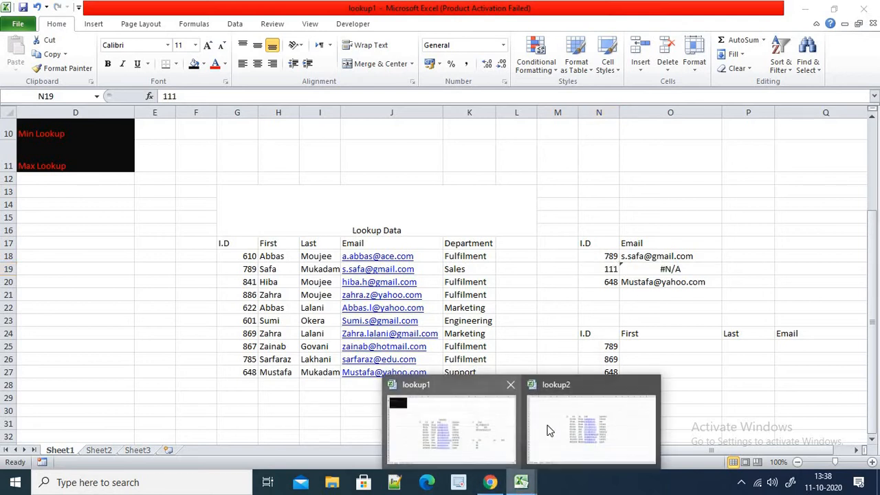
{"action": "left_click", "coordinate": [550, 430]}
{"action": "left_click", "coordinate": [296, 321]}
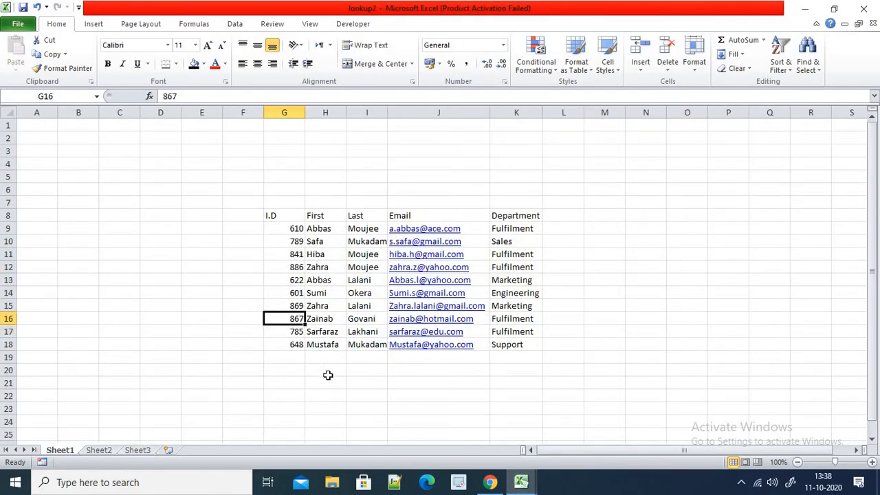
{"action": "type", "text": "111"}
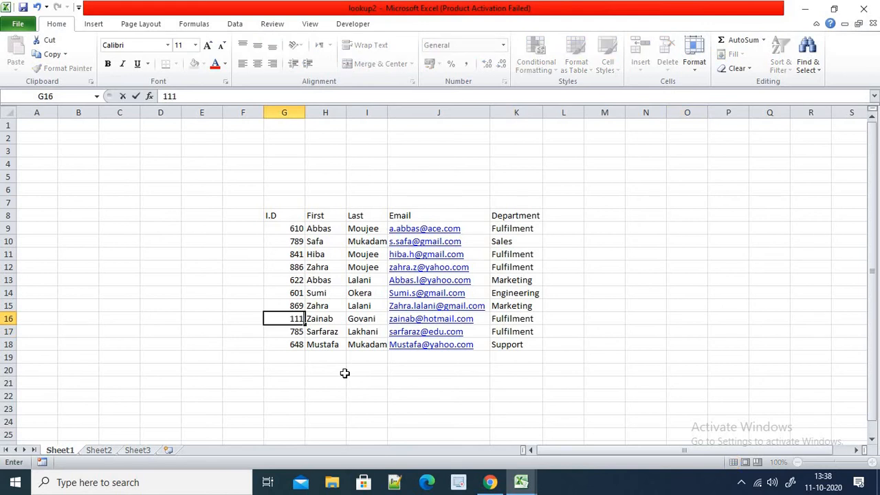
{"action": "key", "text": "Return"}
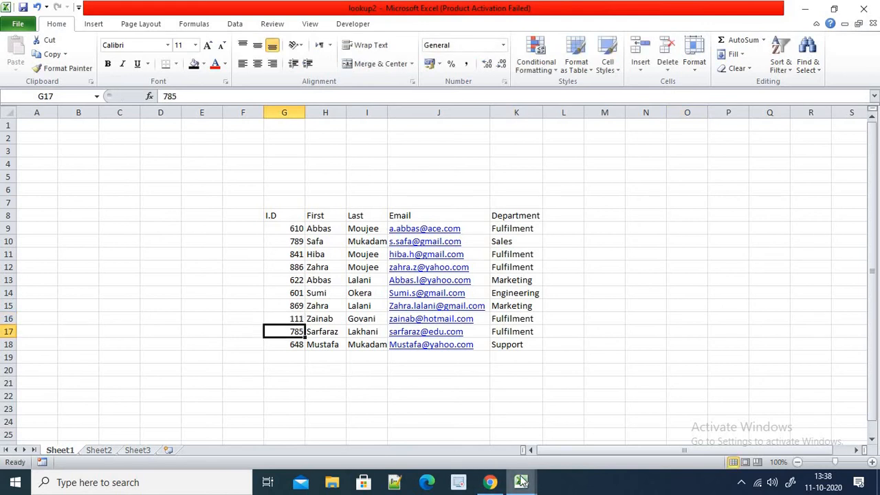
{"action": "mouse_move", "coordinate": [520, 482]}
{"action": "left_click", "coordinate": [474, 435]}
{"action": "key", "text": "Right"}
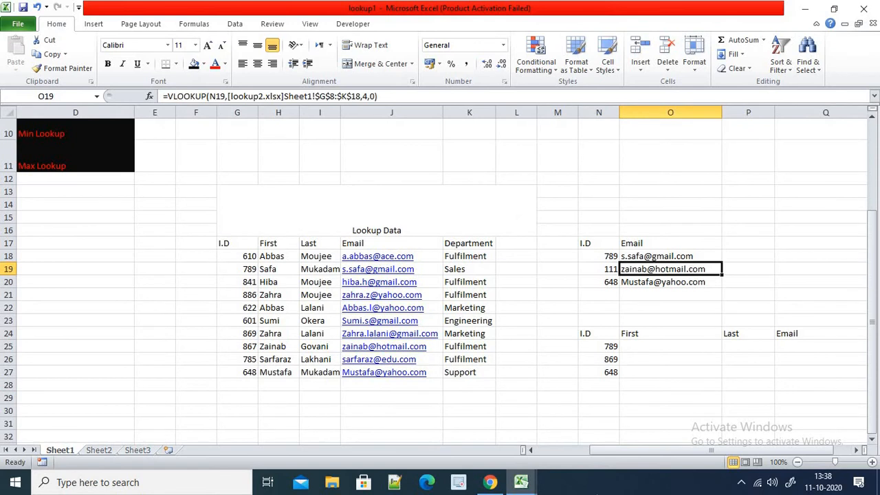
- Undo the I.D change in cell G16 of lookup2 and the I.D change in cell N19 of lookup1
{"action": "left_click", "coordinate": [520, 483]}
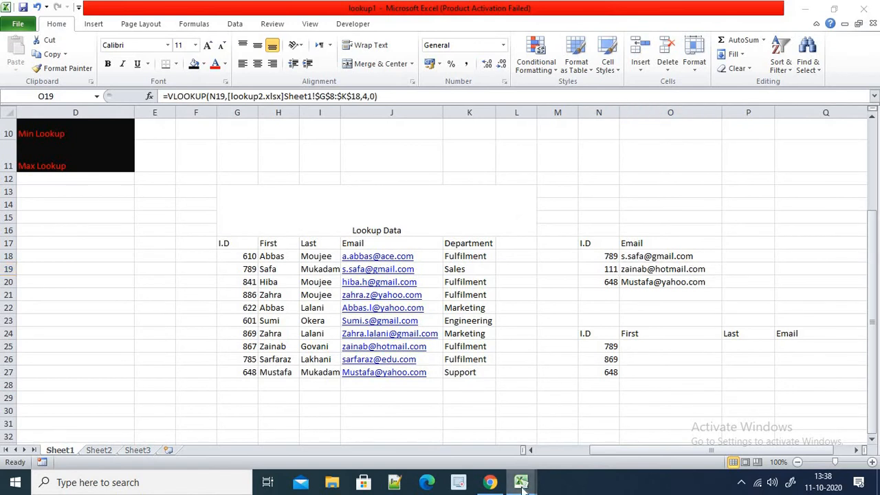
{"action": "left_click", "coordinate": [540, 426]}
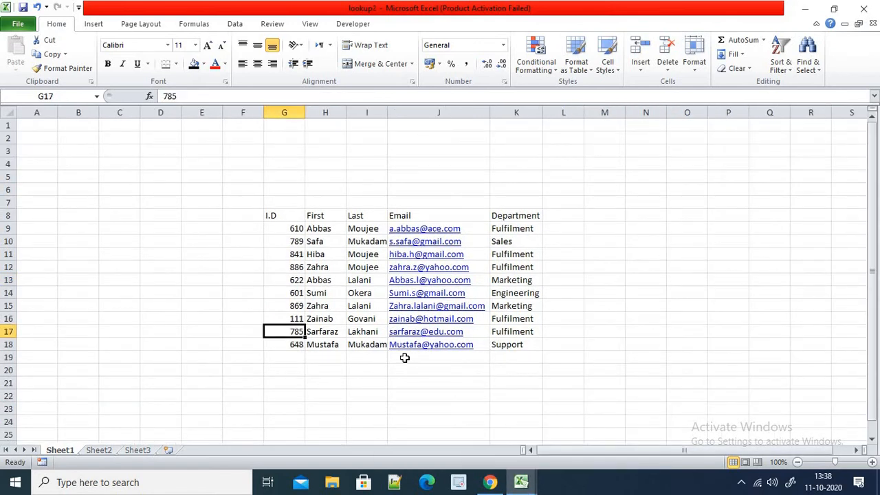
{"action": "key", "text": "ctrl+z"}
{"action": "left_click", "coordinate": [514, 487]}
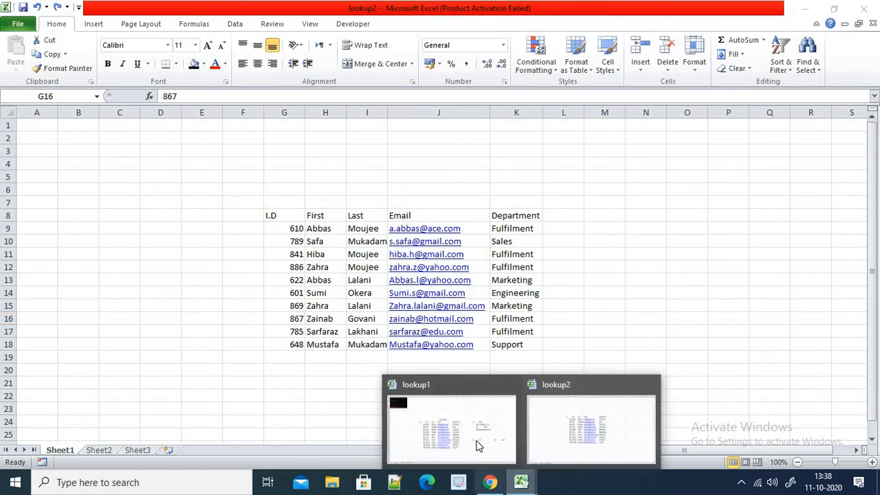
{"action": "left_click", "coordinate": [474, 441]}
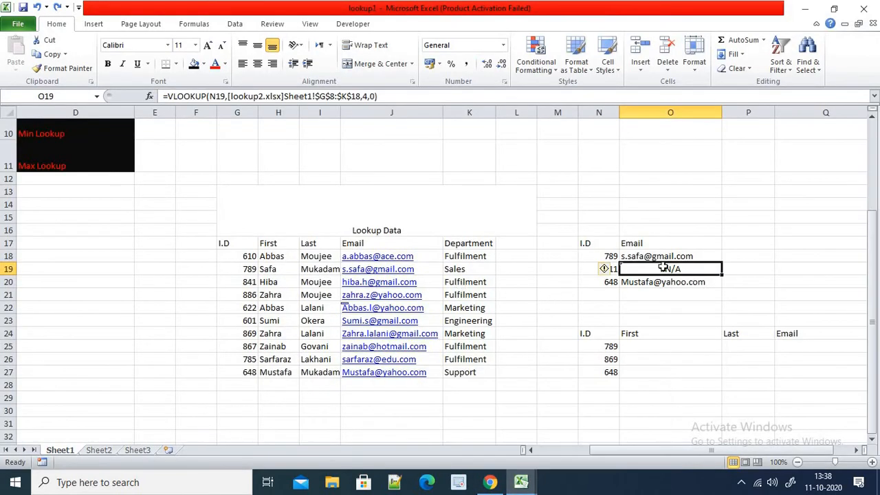
{"action": "key", "text": "ctrl+z"}
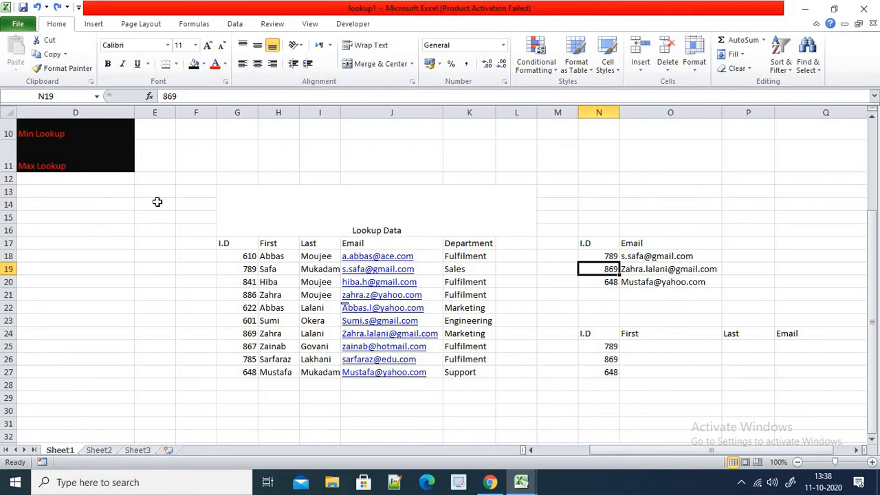
- Mark the Different Workbook Lookup topic as "Done" in cell E7
{"action": "scroll", "coordinate": [156, 205], "scroll_direction": "up", "scroll_amount": 2}
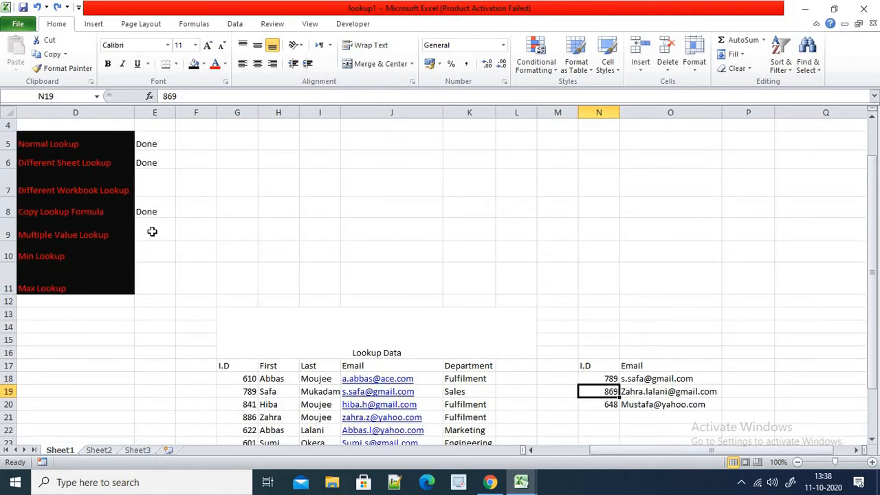
{"action": "left_click", "coordinate": [152, 191]}
{"action": "type", "text": "Done"}
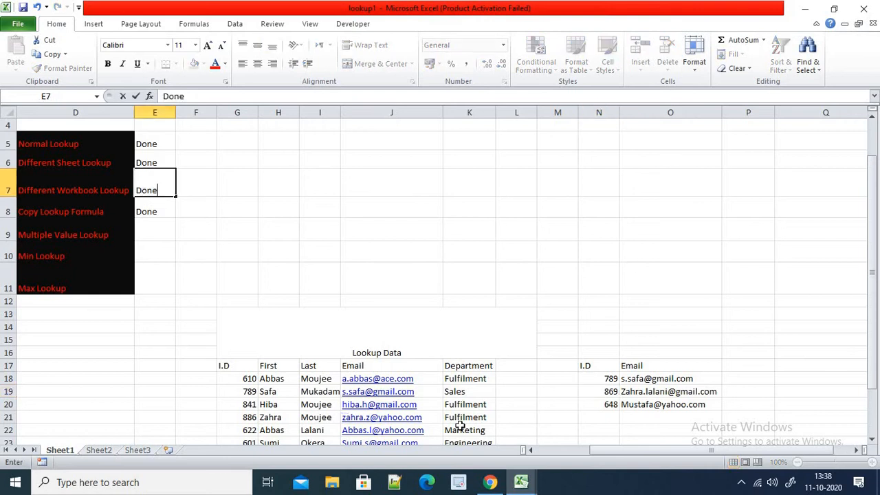
{"action": "key", "text": "Return"}
{"action": "key", "text": "Return"}
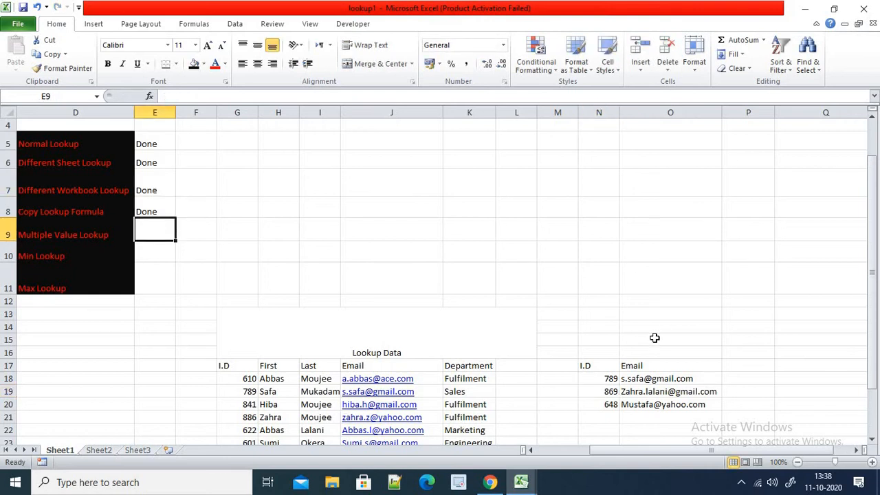
- Examine the First, Last, Email and Department columns of the lower lookup table in N24:R27 and the existing lookup in O18
{"action": "scroll", "coordinate": [650, 342], "scroll_direction": "down", "scroll_amount": 3}
{"action": "scroll", "coordinate": [649, 341], "scroll_direction": "up", "scroll_amount": 1}
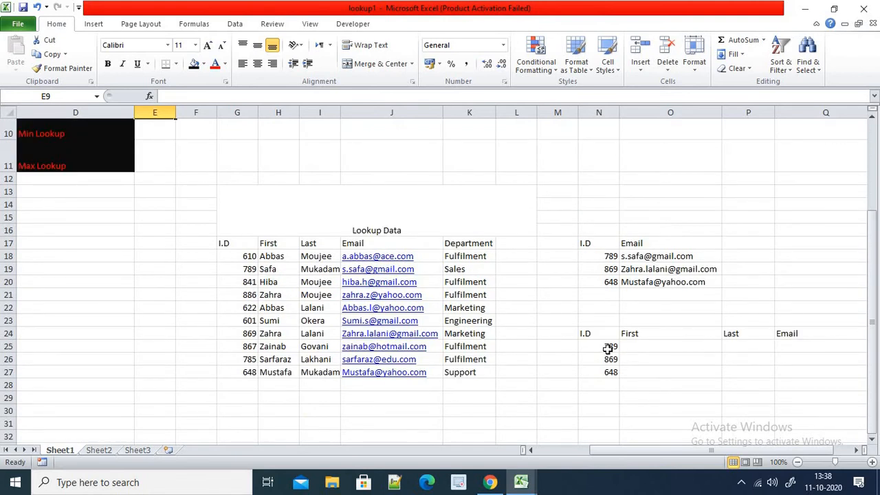
{"action": "left_click_drag", "start_coordinate": [609, 352], "coordinate": [609, 373]}
{"action": "left_click", "coordinate": [688, 347]}
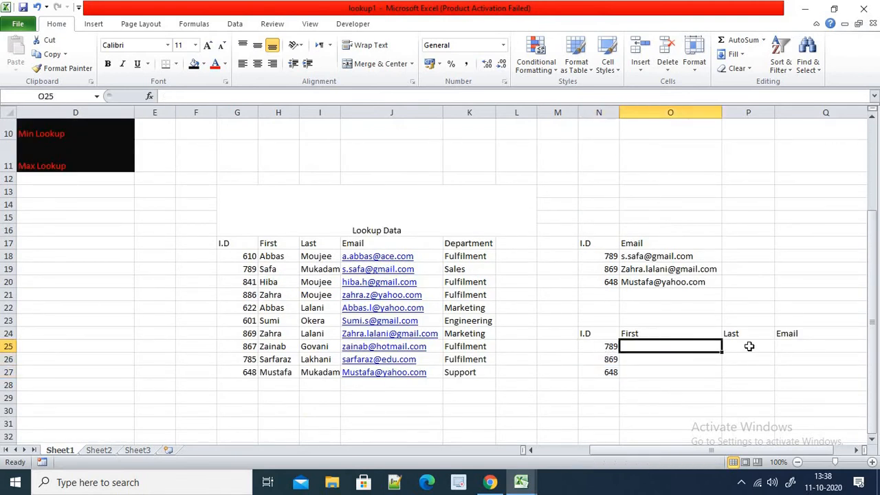
{"action": "left_click", "coordinate": [750, 346]}
{"action": "left_click", "coordinate": [810, 344]}
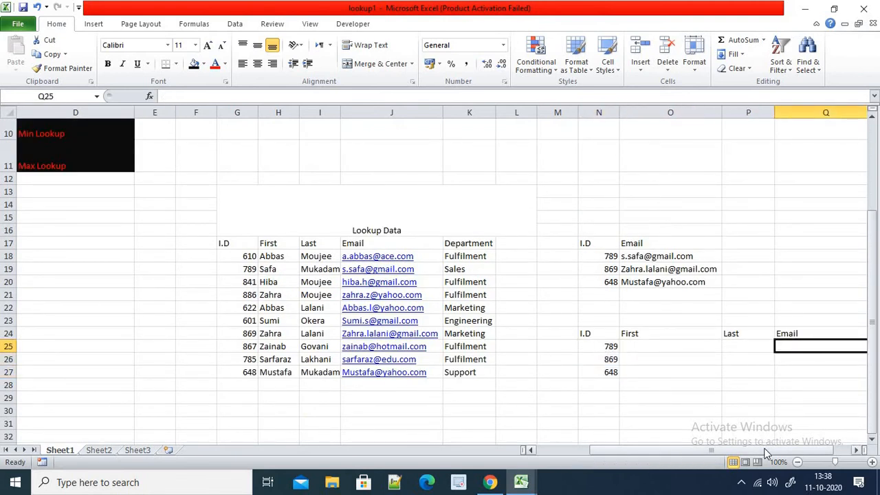
{"action": "left_click_drag", "start_coordinate": [767, 451], "coordinate": [782, 450]}
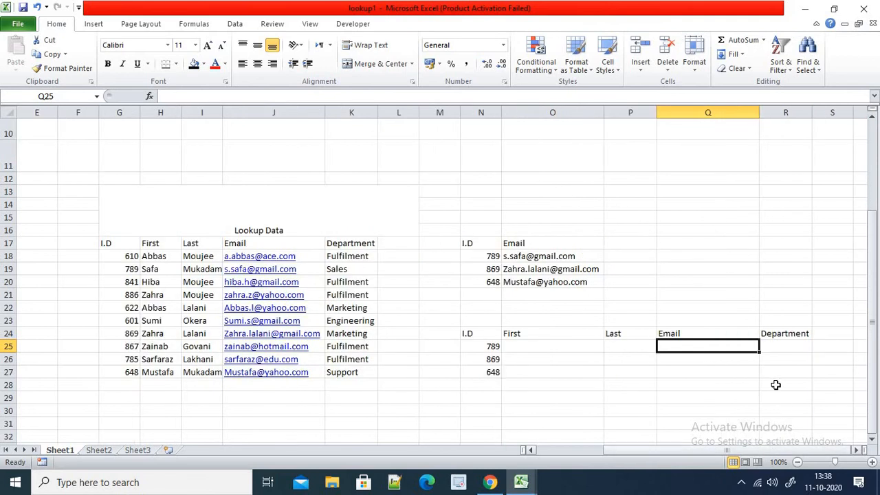
{"action": "left_click", "coordinate": [524, 349]}
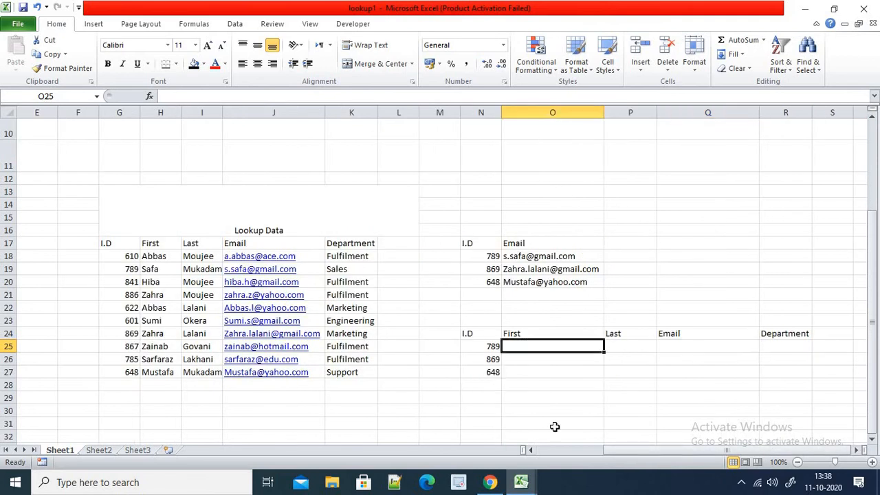
{"action": "left_click", "coordinate": [542, 256]}
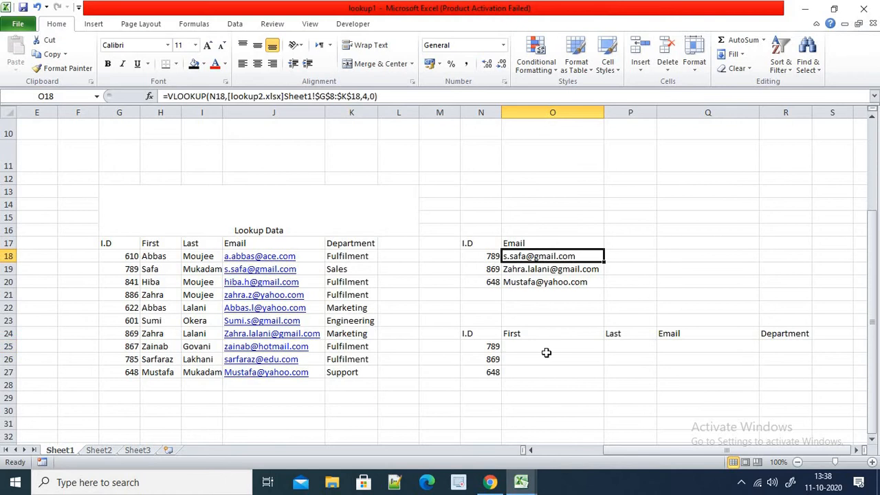
- Start a VLOOKUP in O25 with lookup value N25 and the absolute table range $G$17:$K$27
{"action": "left_click", "coordinate": [551, 358]}
{"action": "left_click", "coordinate": [545, 348]}
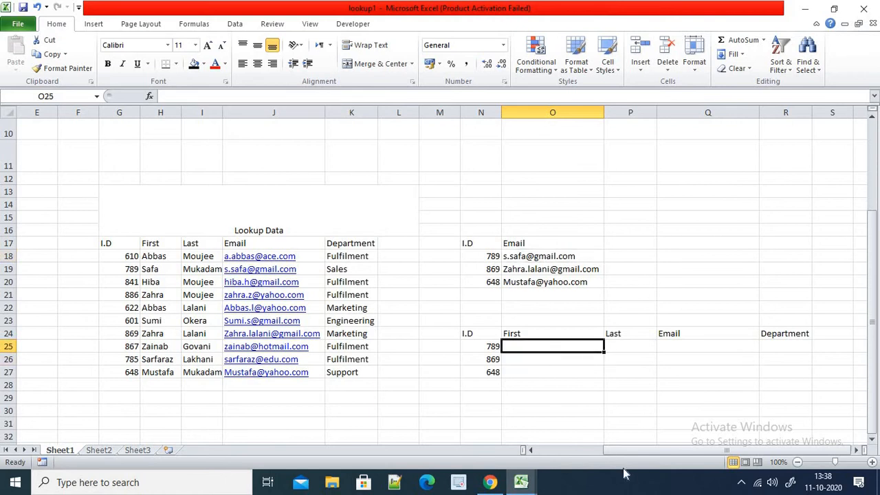
{"action": "type", "text": "=vl"}
{"action": "key", "text": "Tab"}
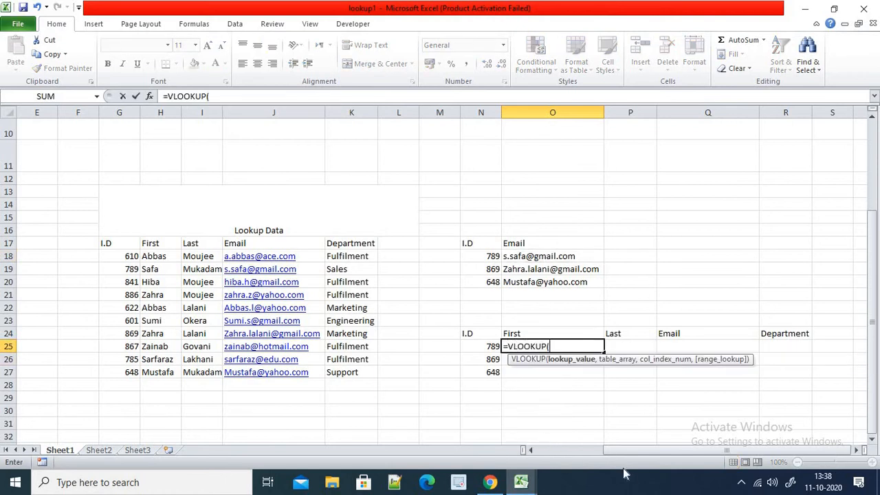
{"action": "key", "text": "Left"}
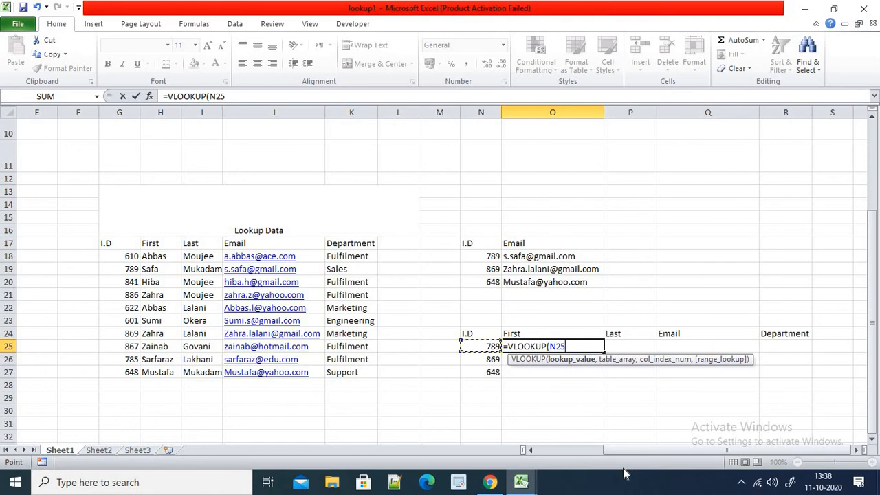
{"action": "type", "text": ","}
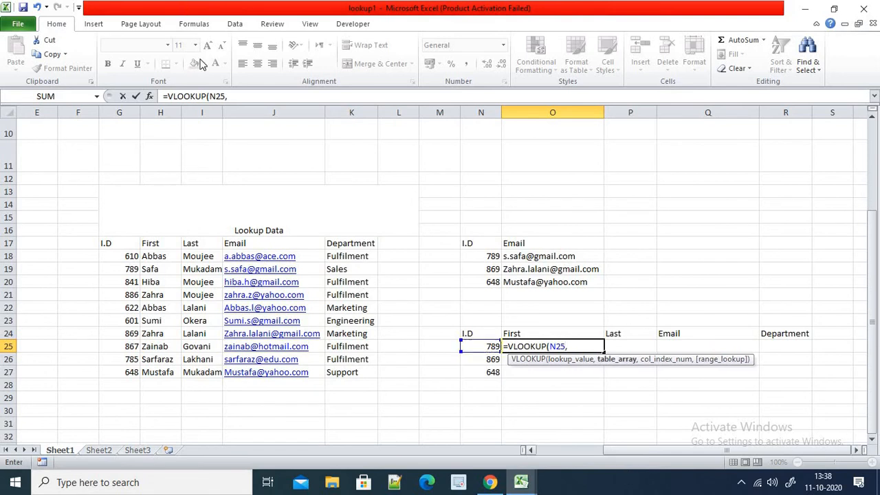
{"action": "left_click_drag", "start_coordinate": [115, 243], "coordinate": [331, 368]}
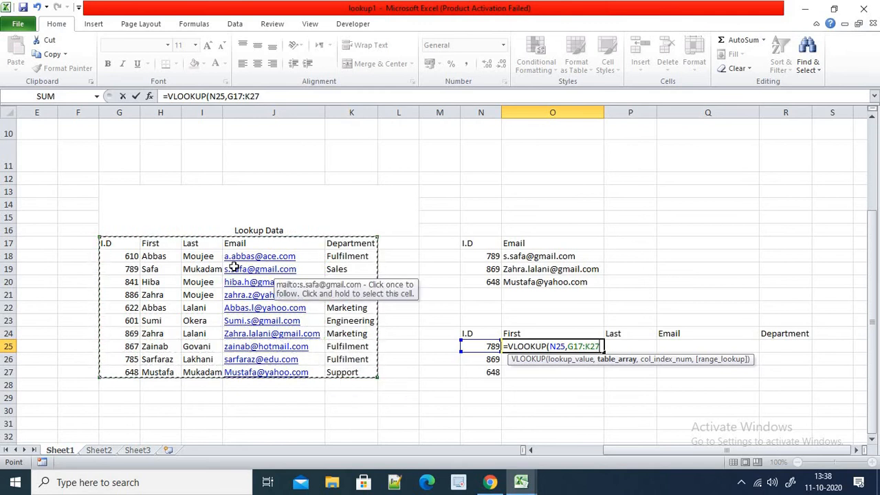
{"action": "key", "text": "F4"}
{"action": "type", "text": ","}
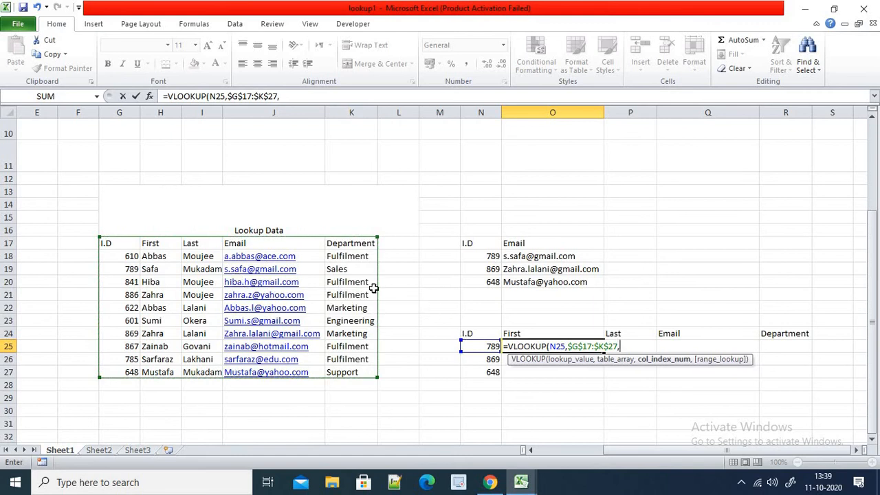
- Use a COLUMNS function spanning H17:I17 as the column index of the VLOOKUP
{"action": "type", "text": "col"}
{"action": "key", "text": "BackSpace"}
{"action": "type", "text": "ol"}
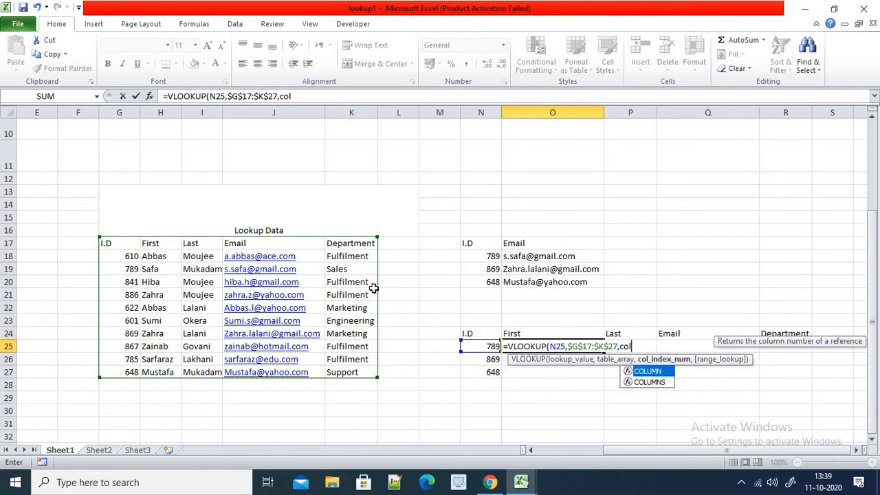
{"action": "type", "text": "umns"}
{"action": "key", "text": "Tab"}
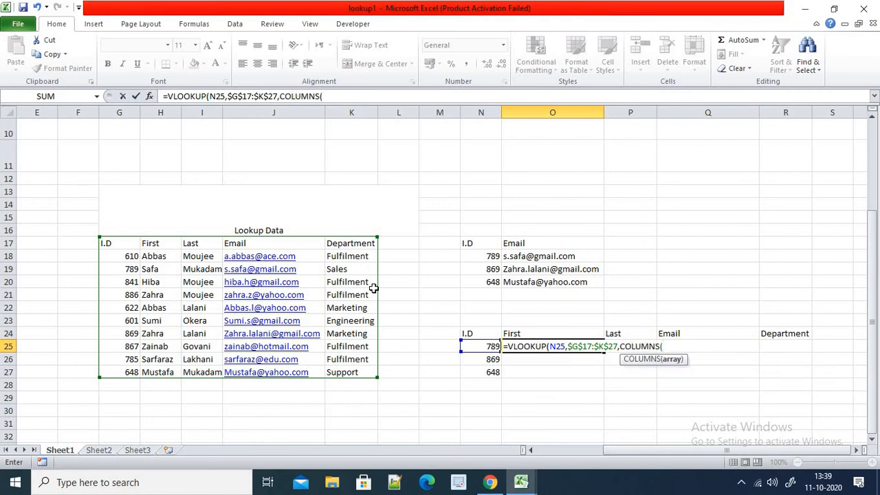
{"action": "left_click", "coordinate": [162, 243]}
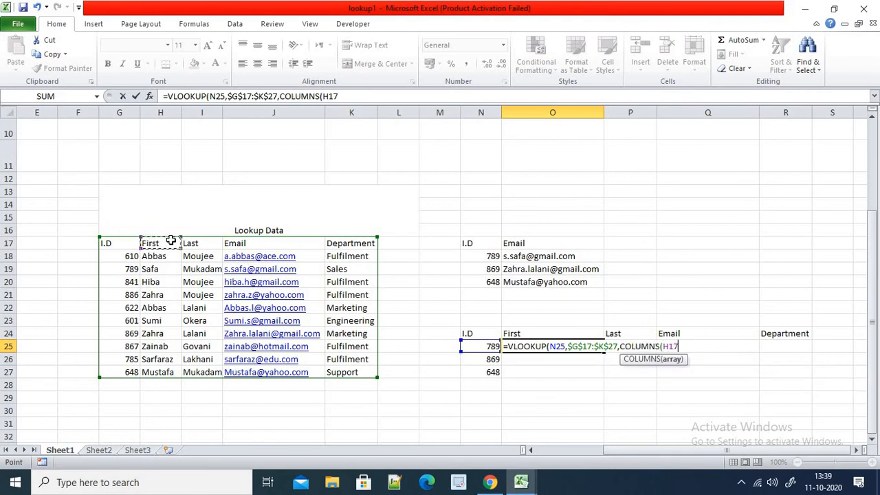
{"action": "left_click_drag", "start_coordinate": [186, 240], "coordinate": [200, 243]}
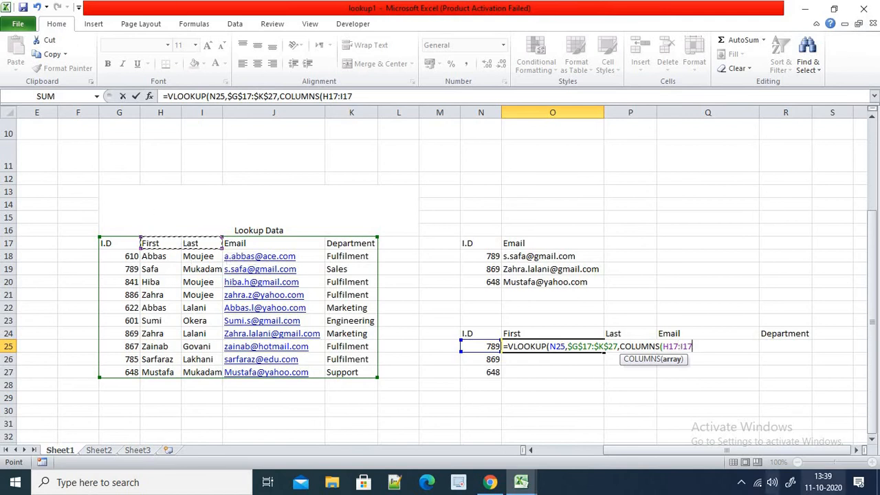
- Make the first COLUMNS reference absolute as $H$17 and complete the O25 VLOOKUP with range lookup 0
{"action": "left_click", "coordinate": [336, 97]}
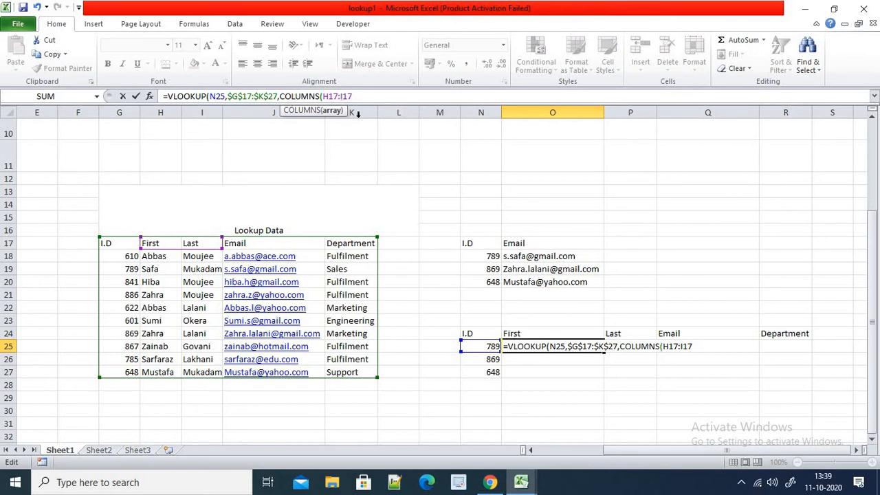
{"action": "key", "text": "F4"}
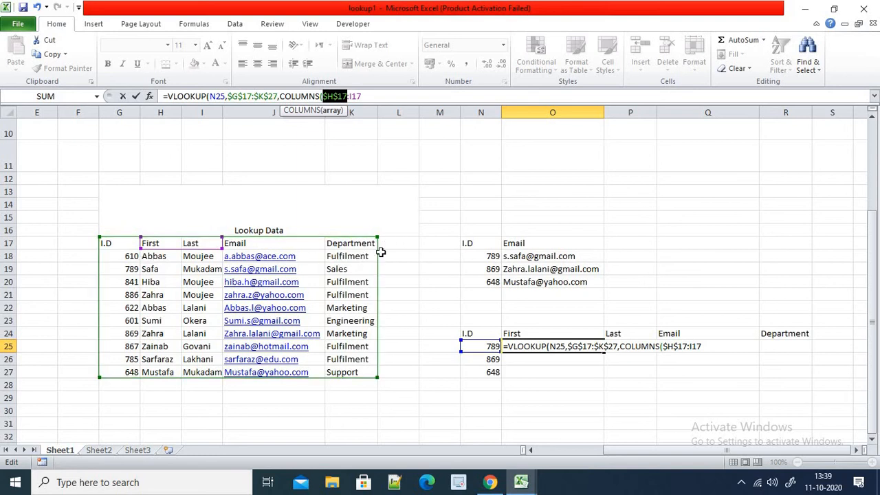
{"action": "left_click", "coordinate": [376, 96]}
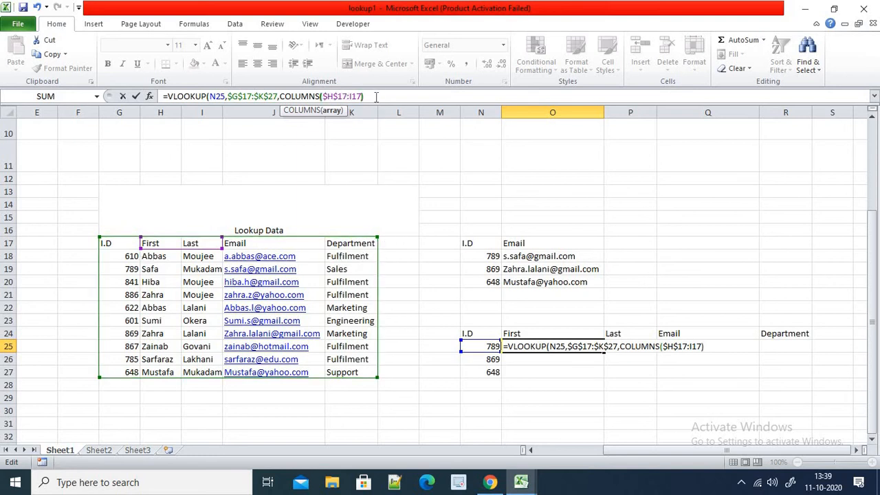
{"action": "type", "text": ",0"}
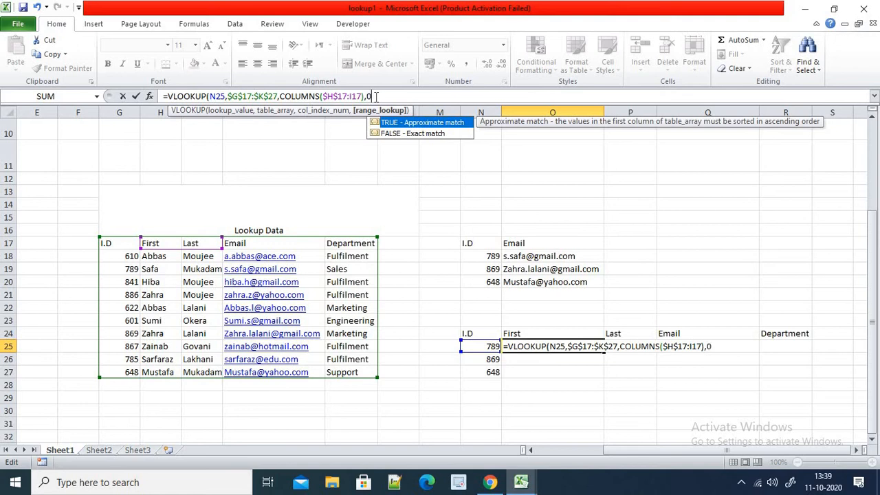
{"action": "type", "text": ")"}
{"action": "key", "text": "Return"}
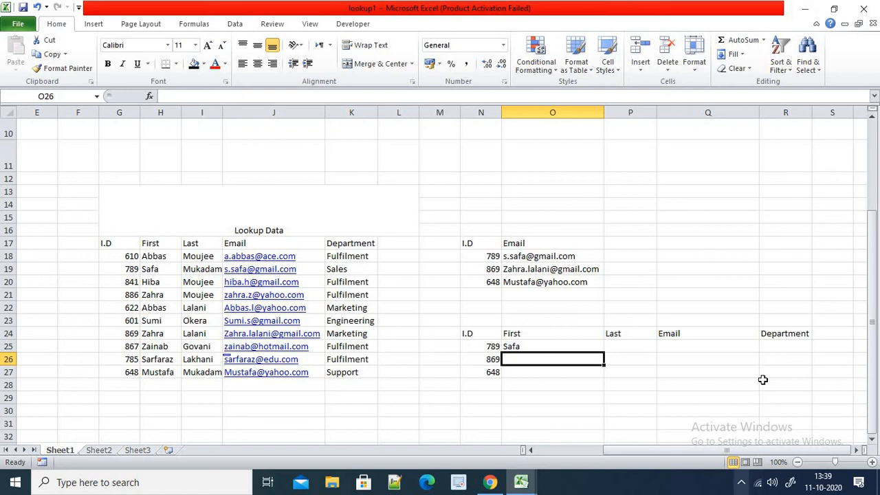
- Fill the O25 lookup down to O27 and compare the results with the First column of the lookup data
{"action": "left_click", "coordinate": [557, 348]}
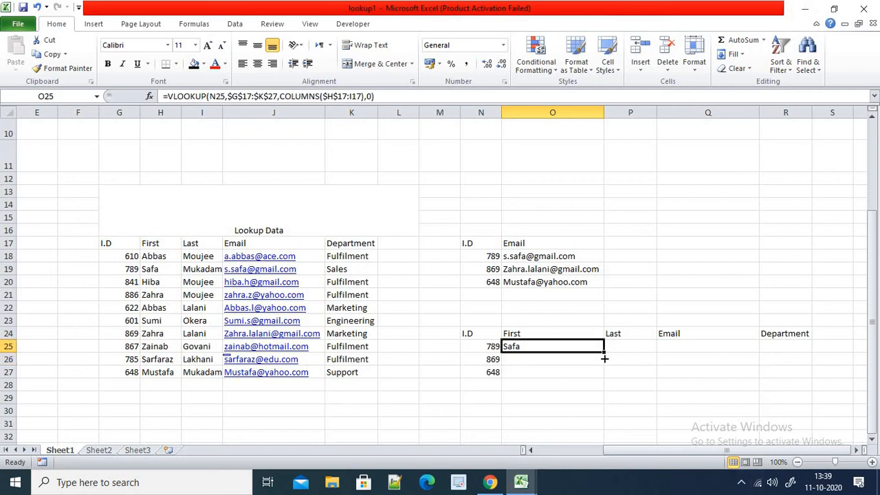
{"action": "left_click_drag", "start_coordinate": [605, 358], "coordinate": [605, 374]}
{"action": "left_click", "coordinate": [529, 350]}
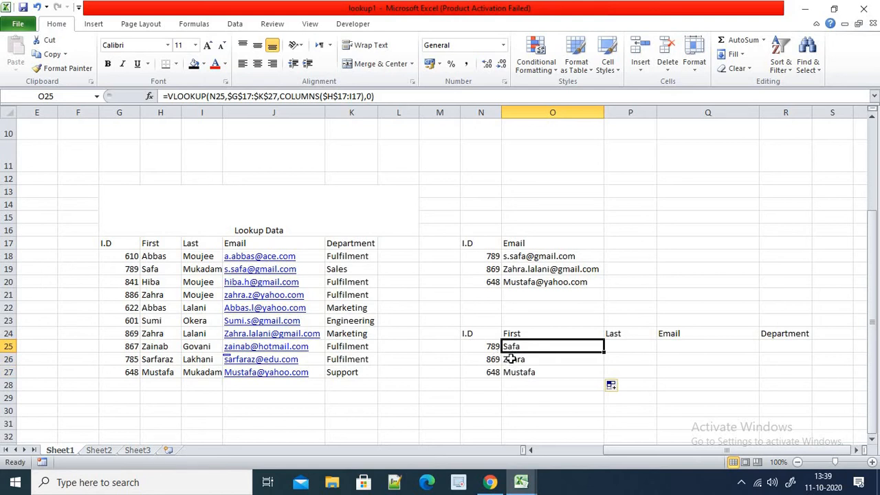
{"action": "left_click", "coordinate": [143, 268]}
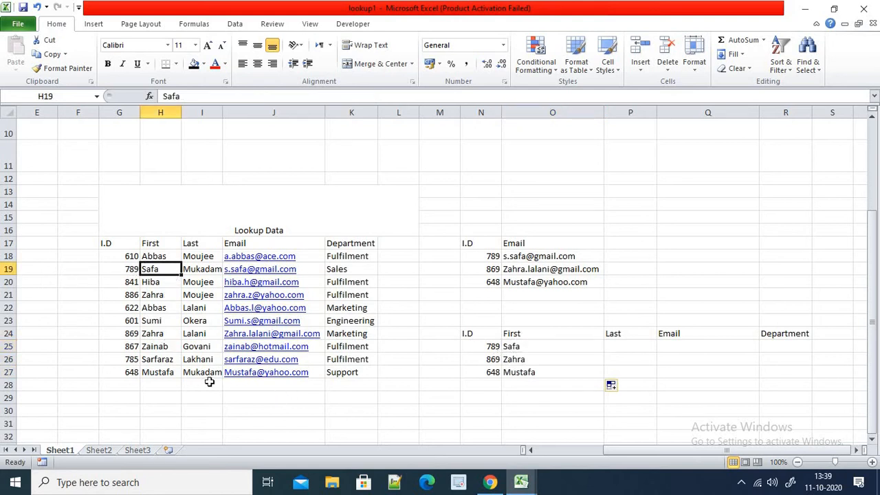
{"action": "left_click", "coordinate": [165, 348]}
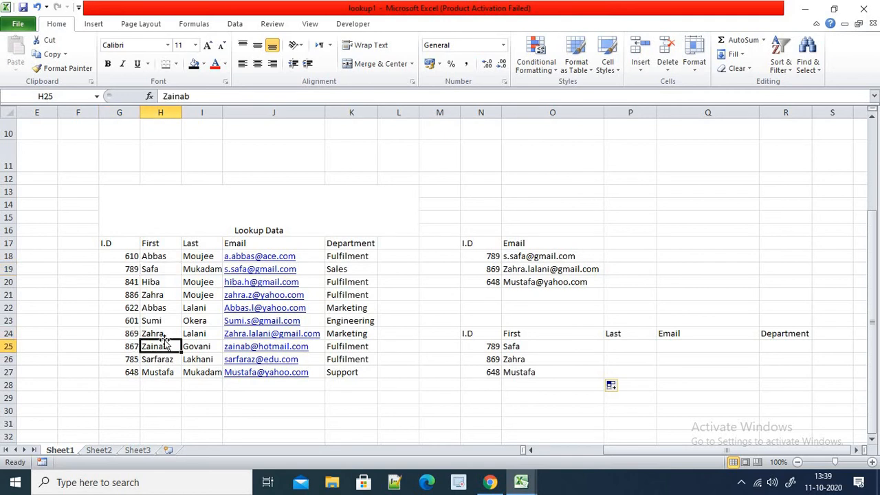
{"action": "left_click", "coordinate": [146, 375]}
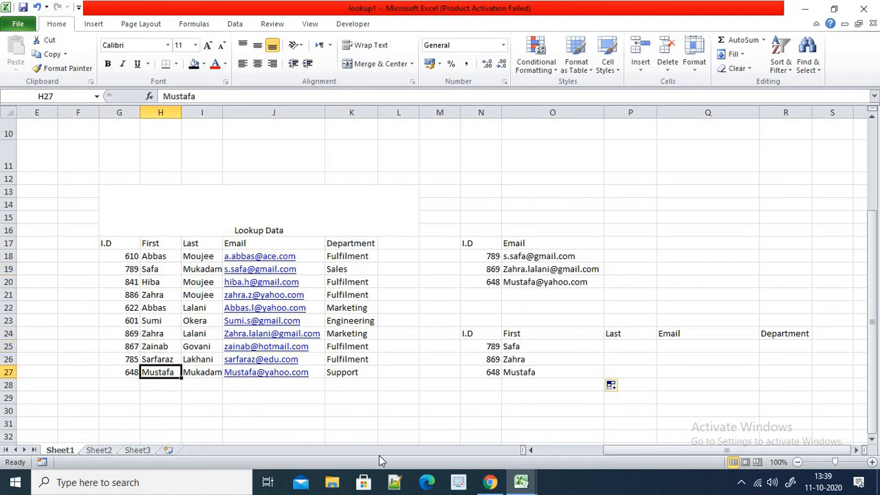
- Try to fill the O25 lookup across to R25 and inspect the lookup value reference in P25
{"action": "left_click", "coordinate": [591, 353]}
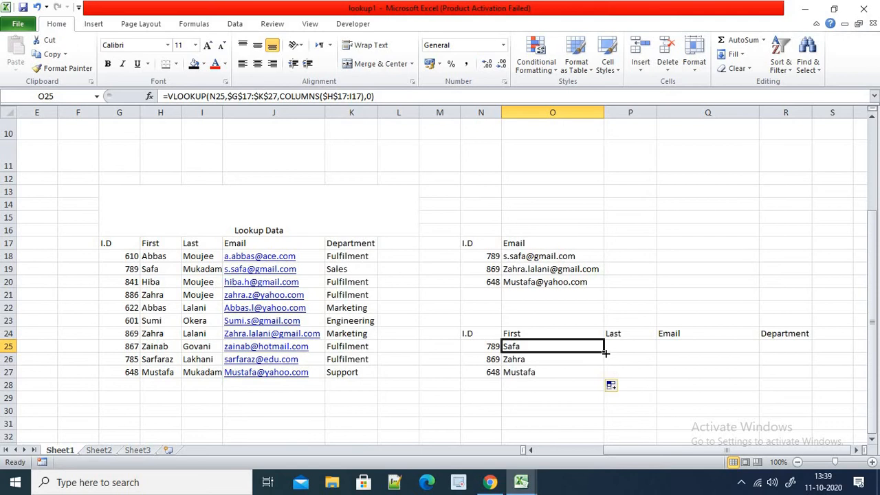
{"action": "left_click_drag", "start_coordinate": [605, 353], "coordinate": [794, 354]}
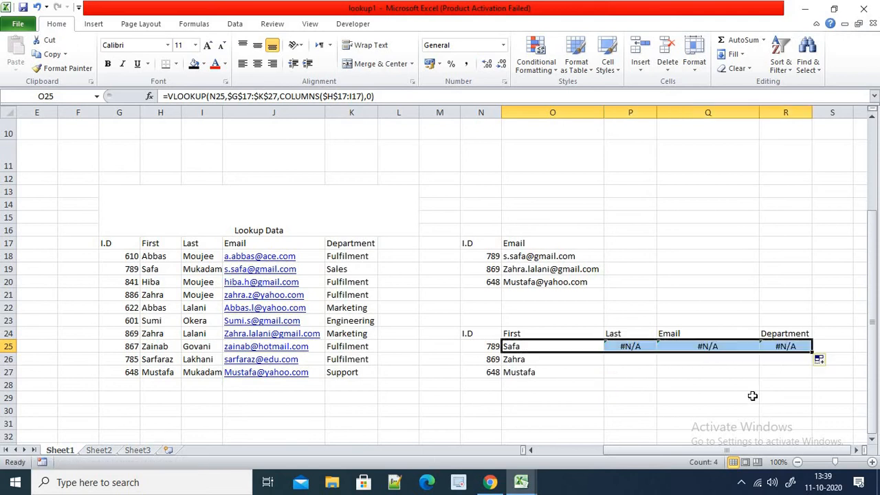
{"action": "left_click", "coordinate": [652, 397]}
{"action": "left_click", "coordinate": [637, 350]}
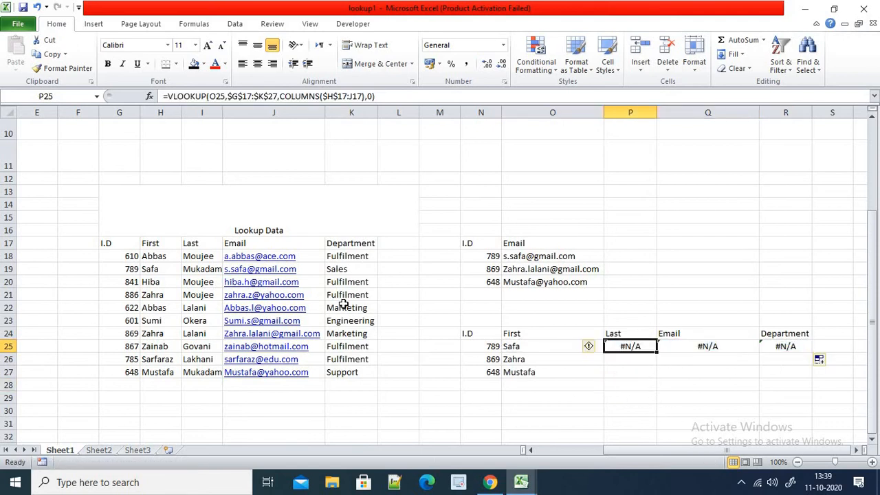
{"action": "left_click", "coordinate": [225, 96]}
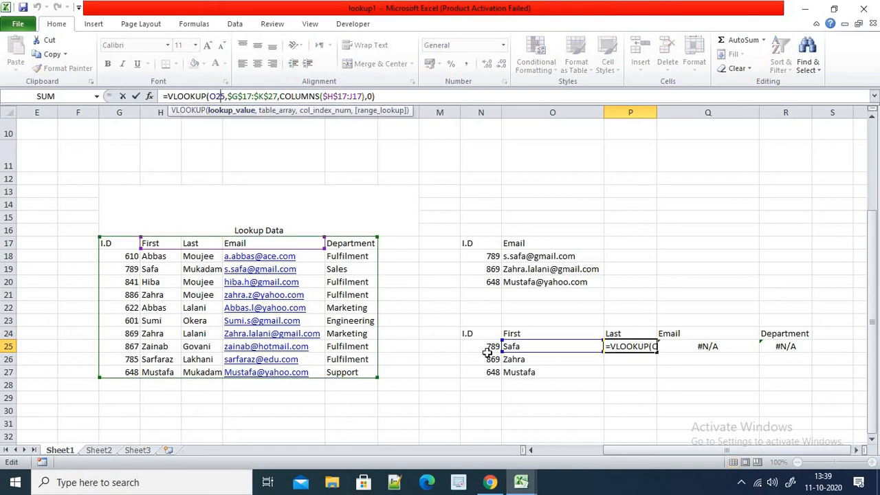
{"action": "key", "text": "Escape"}
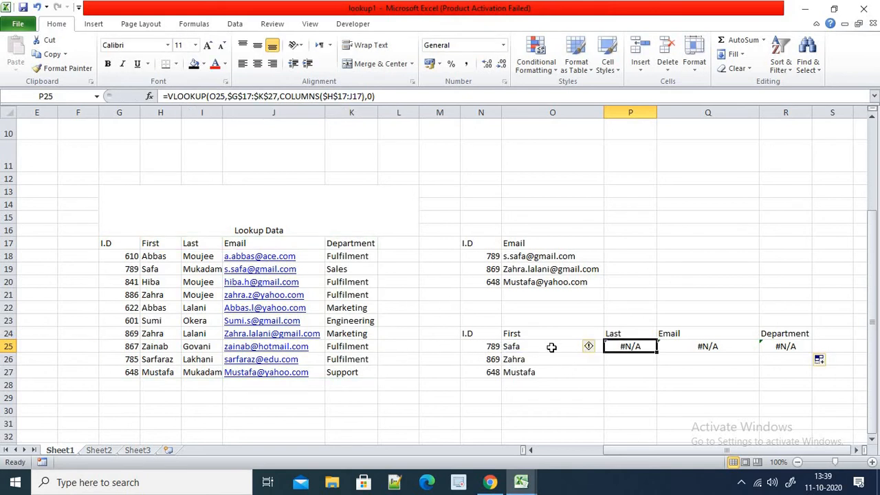
- Lock the column of the lookup value in the O25 formula, making it $N25
{"action": "left_click", "coordinate": [509, 346]}
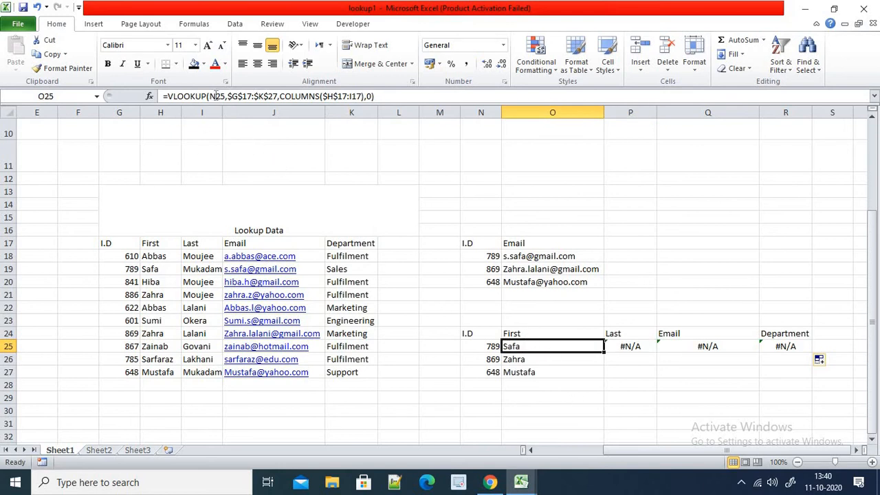
{"action": "key", "text": "F2"}
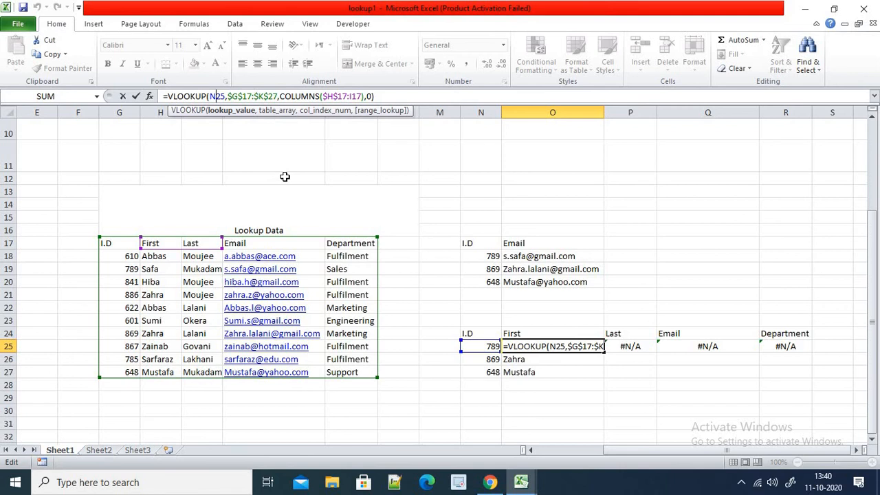
{"action": "key", "text": "F4"}
{"action": "key", "text": "F4"}
{"action": "key", "text": "F4"}
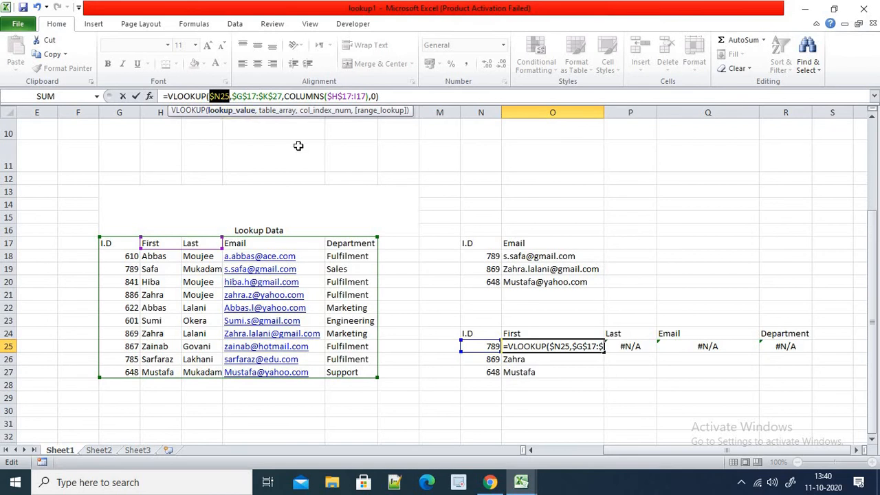
{"action": "key", "text": "Return"}
- Fill the O25 lookup across the Last, Email and Department columns and down to R27, and check the formula
{"action": "left_click", "coordinate": [596, 351]}
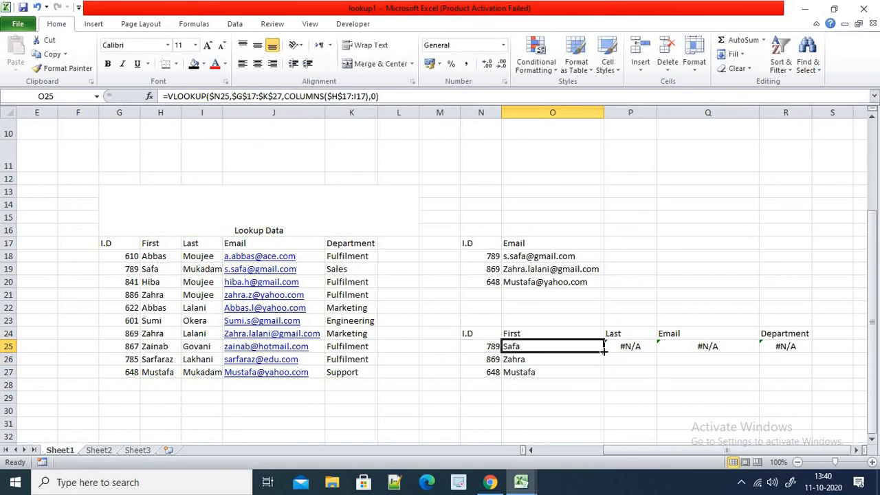
{"action": "left_click_drag", "start_coordinate": [604, 353], "coordinate": [798, 383]}
{"action": "left_click", "coordinate": [718, 423]}
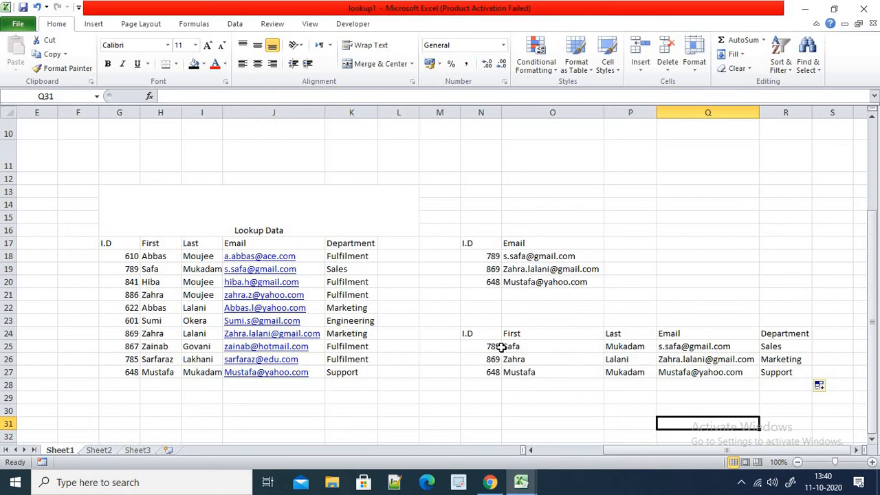
{"action": "left_click", "coordinate": [527, 350]}
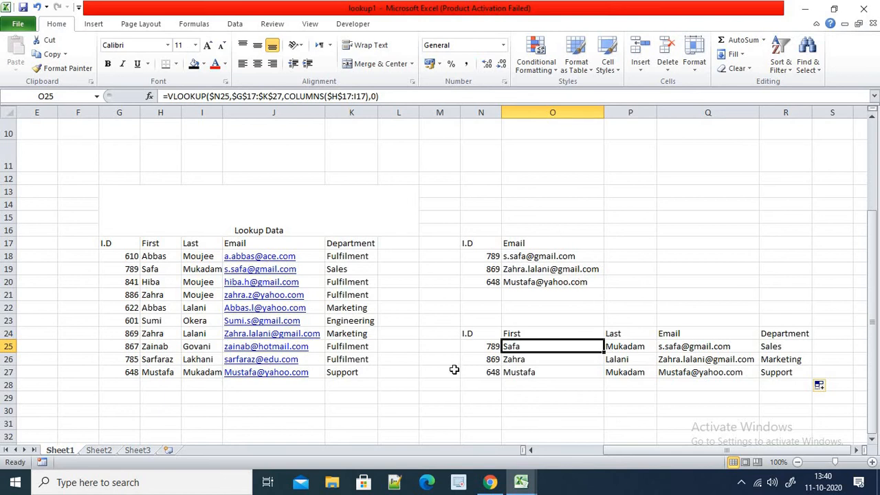
{"action": "left_click", "coordinate": [492, 349]}
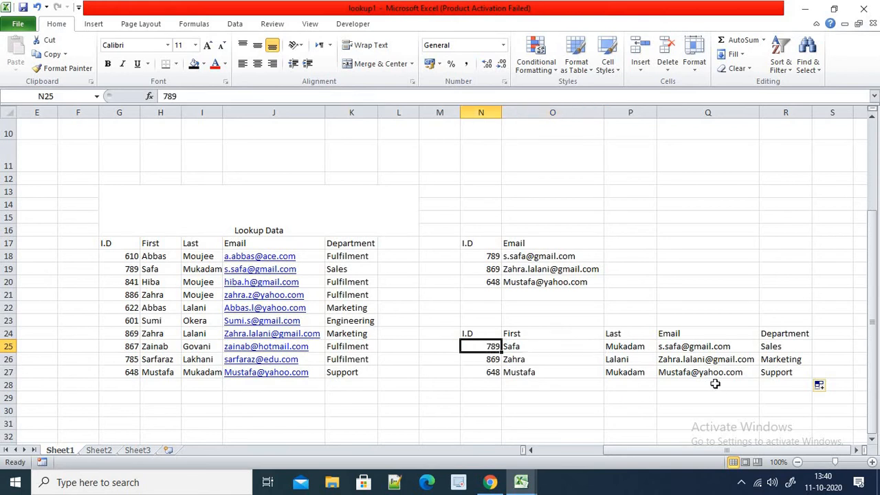
- Mark the Multiple Value Lookup topic as Done in cell E9
{"action": "scroll", "coordinate": [265, 412], "scroll_direction": "up", "scroll_amount": 3}
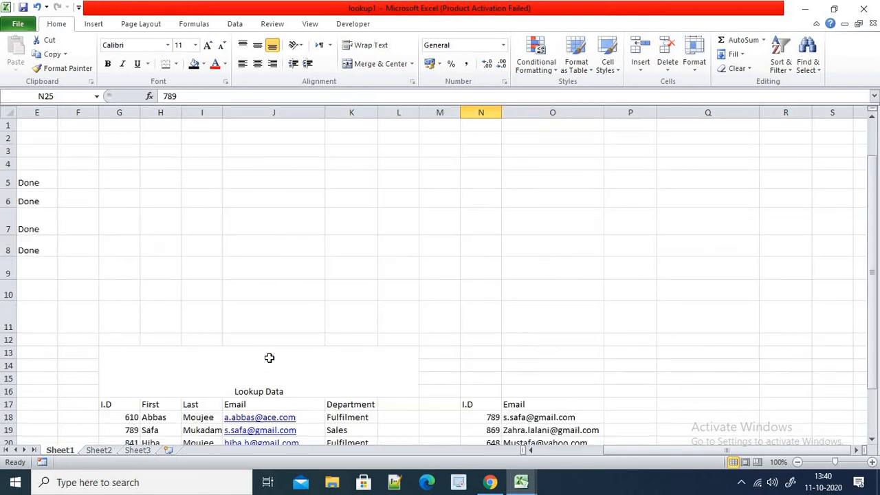
{"action": "left_click_drag", "start_coordinate": [674, 452], "coordinate": [600, 452]}
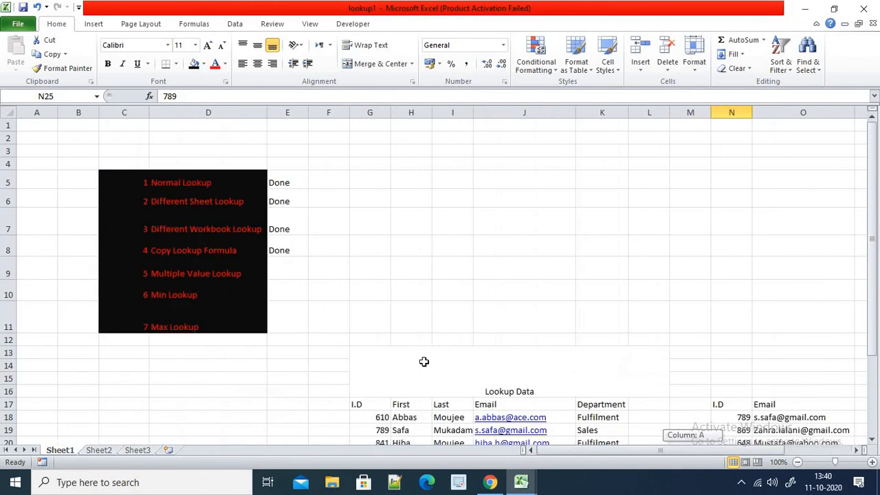
{"action": "left_click", "coordinate": [289, 274]}
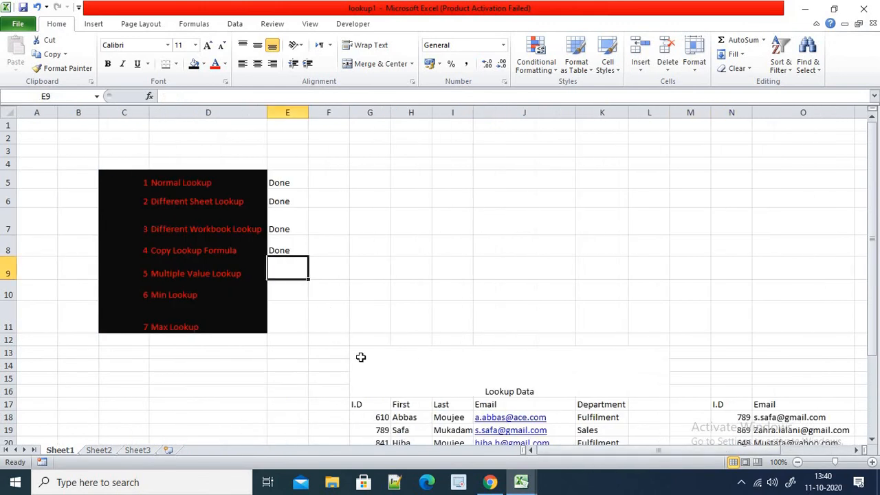
{"action": "type", "text": "Done"}
{"action": "key", "text": "Return"}
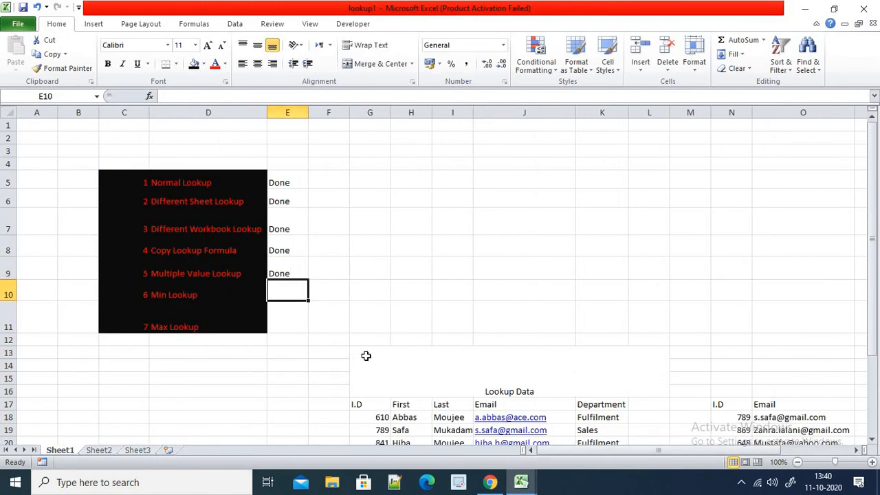
- Try a plain MIN formula over the I.D range N25:N27 in cell N28, and clear it
{"action": "scroll", "coordinate": [406, 346], "scroll_direction": "down", "scroll_amount": 5}
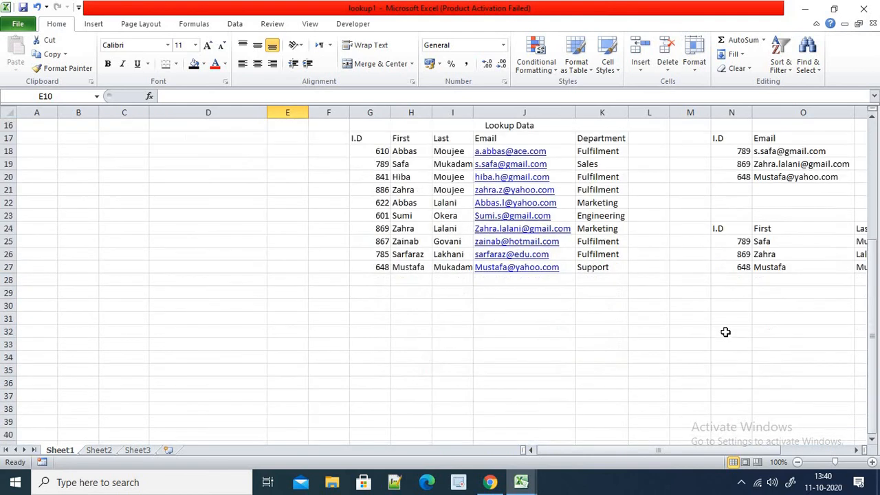
{"action": "scroll", "coordinate": [726, 332], "scroll_direction": "up", "scroll_amount": 1}
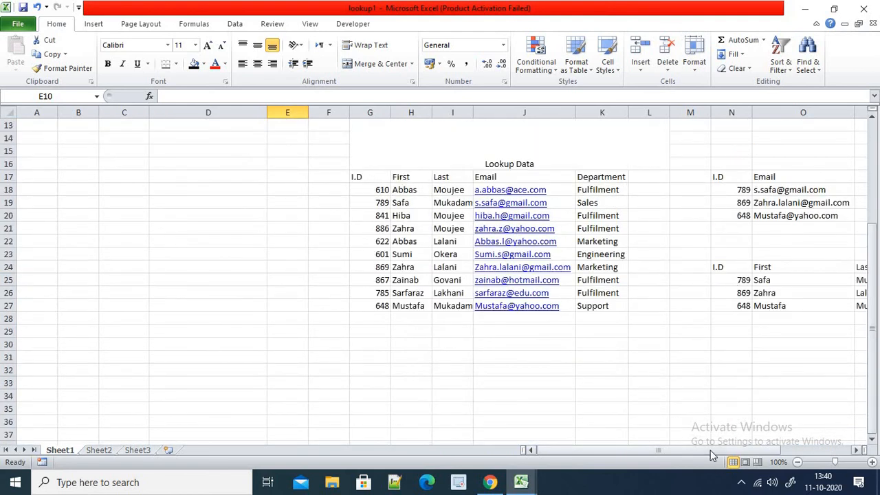
{"action": "scroll", "coordinate": [725, 462], "scroll_direction": "right", "scroll_amount": 2}
{"action": "left_click", "coordinate": [645, 318]}
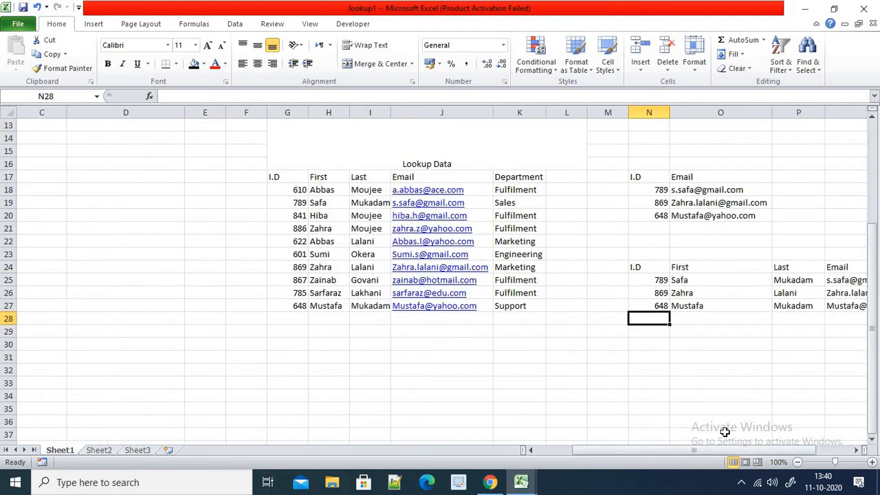
{"action": "type", "text": "=min"}
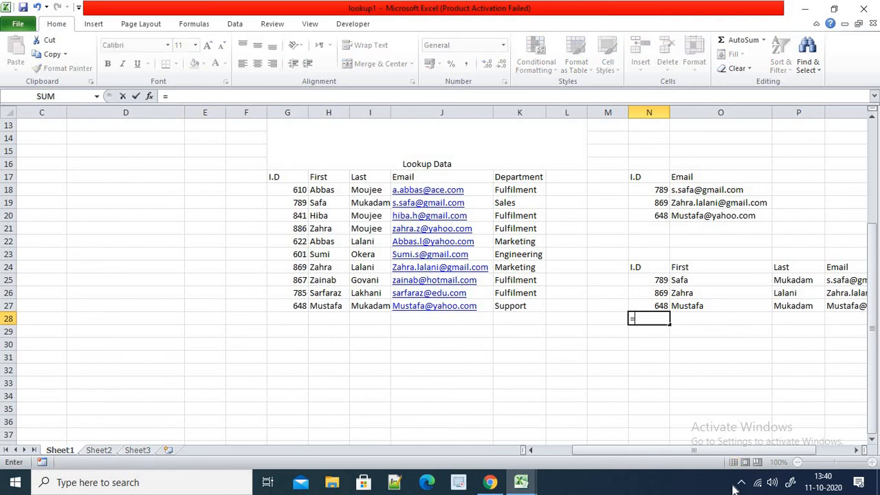
{"action": "key", "text": "Tab"}
{"action": "key", "text": "Up"}
{"action": "key", "text": "Up"}
{"action": "key", "text": "Up"}
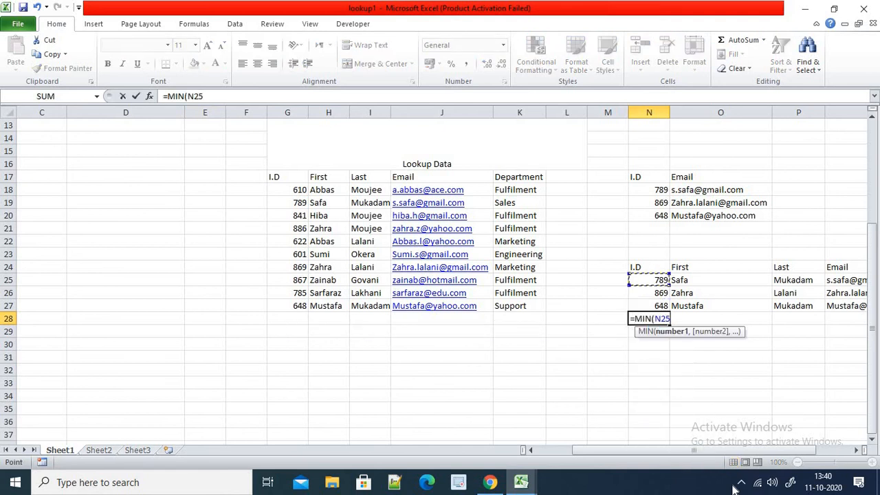
{"action": "key", "text": "shift+Down"}
{"action": "key", "text": "shift+Down"}
{"action": "type", "text": ")"}
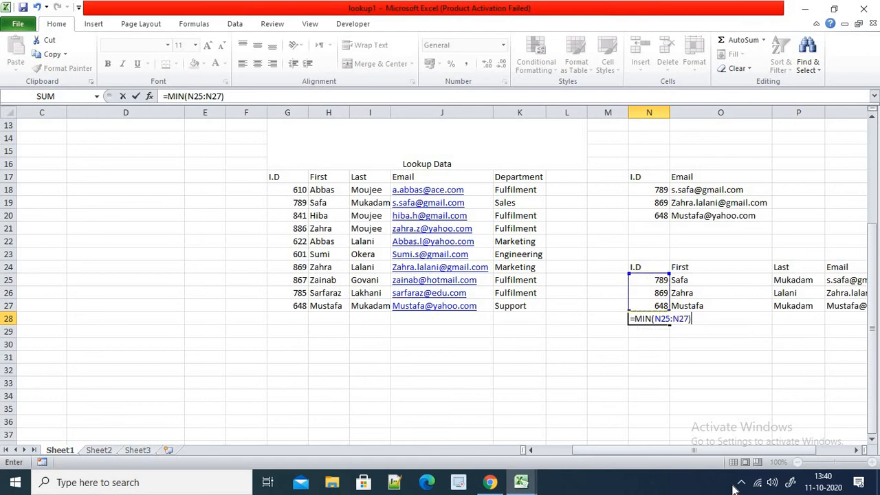
{"action": "key", "text": "Return"}
{"action": "key", "text": "Up"}
{"action": "key", "text": "Delete"}
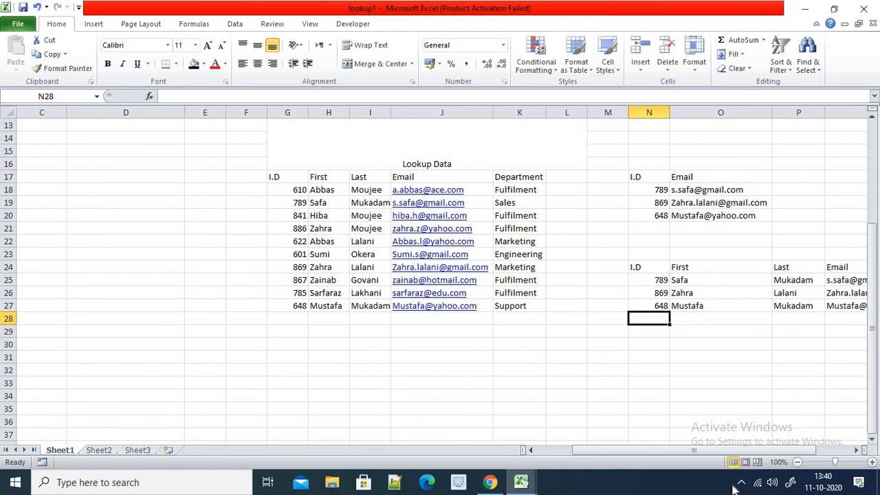
- Start a VLOOKUP in N28 with the MIN of N25:N27 as its lookup value
{"action": "type", "text": "=vlo"}
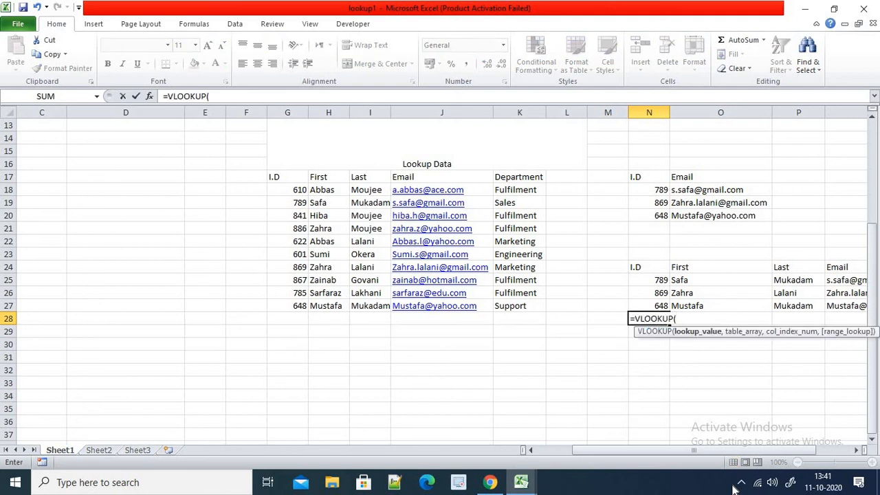
{"action": "type", "text": "min"}
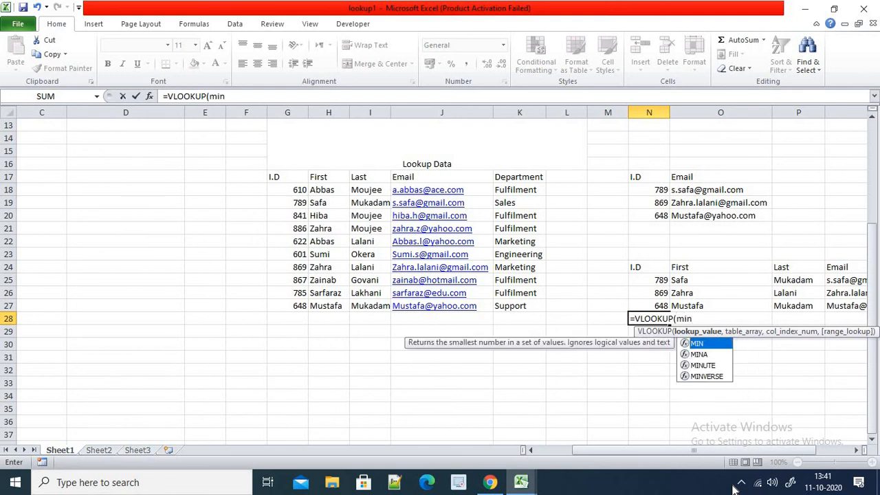
{"action": "type", "text": "("}
{"action": "key", "text": "Up"}
{"action": "key", "text": "Up"}
{"action": "key", "text": "Up"}
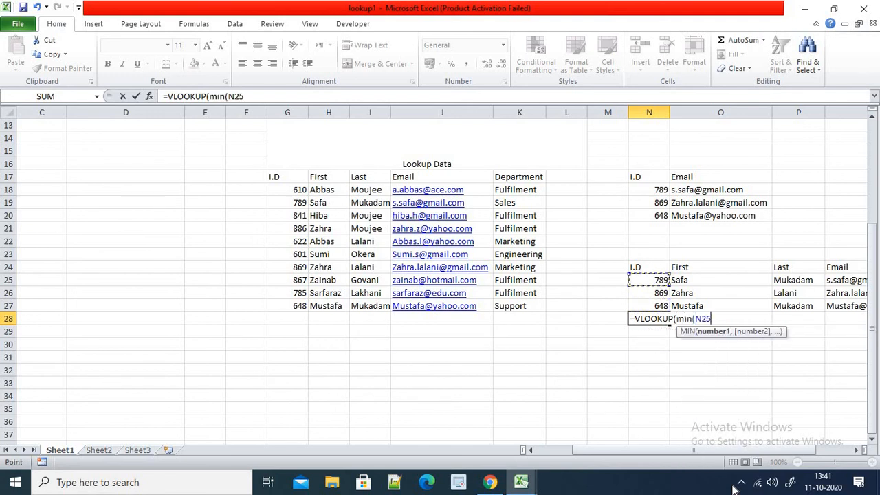
{"action": "key", "text": "shift+Down"}
{"action": "key", "text": "shift+Down"}
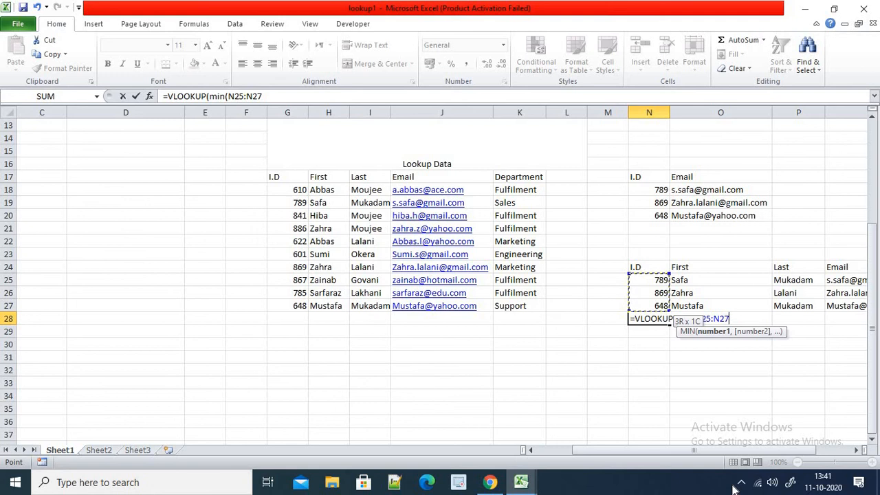
- Complete the N28 VLOOKUP with table array N25:N27, column index 1 and range lookup 0
{"action": "type", "text": "),"}
{"action": "key", "text": "Up"}
{"action": "key", "text": "Up"}
{"action": "key", "text": "Up"}
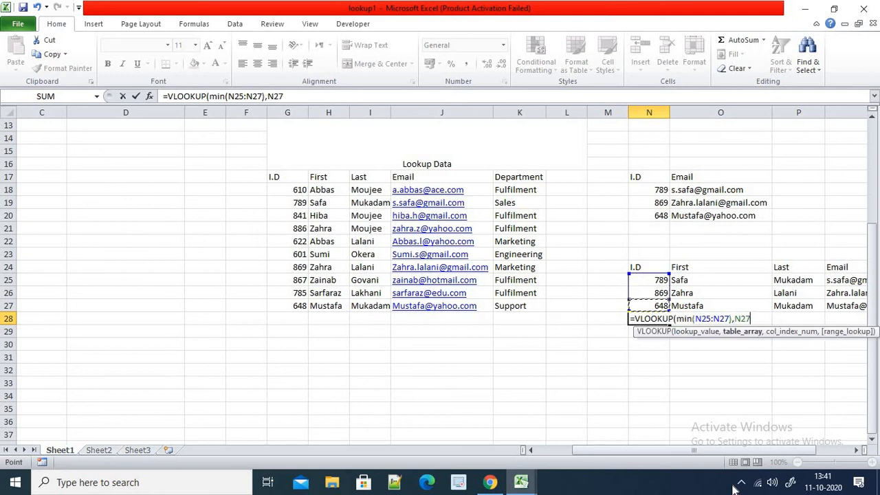
{"action": "key", "text": "shift+Down"}
{"action": "key", "text": "shift+Down"}
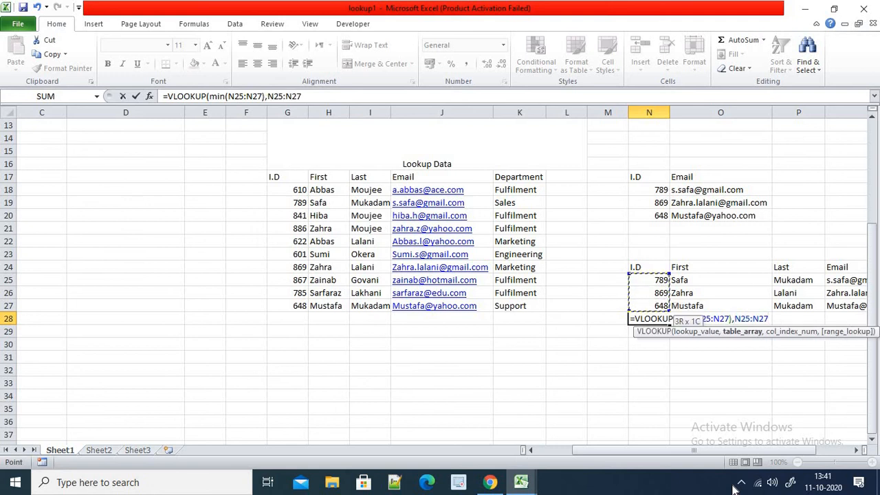
{"action": "type", "text": ","}
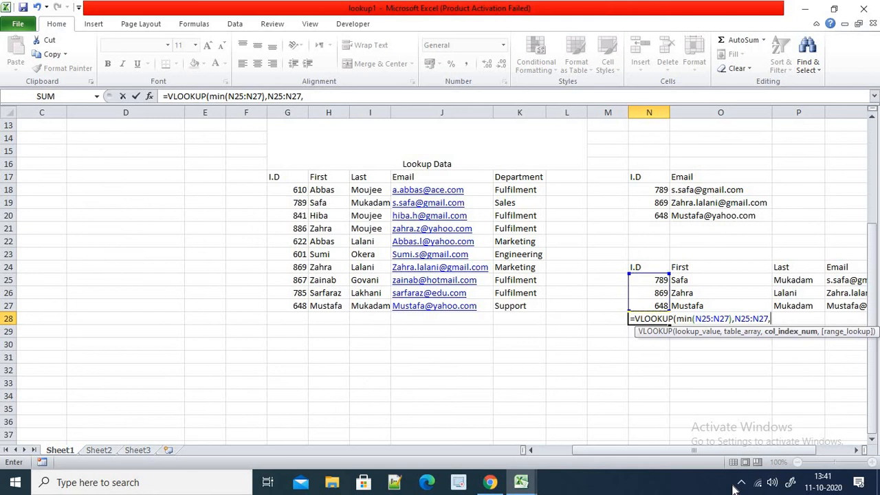
{"action": "type", "text": "1,"}
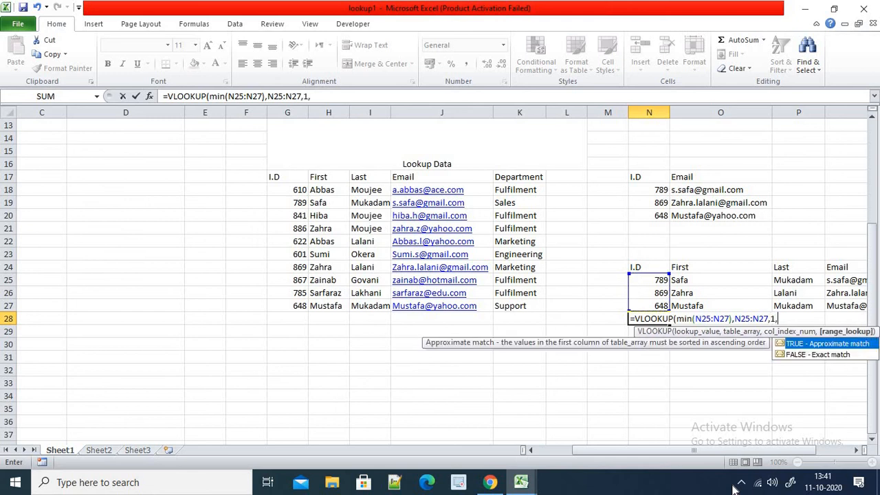
{"action": "type", "text": "0)"}
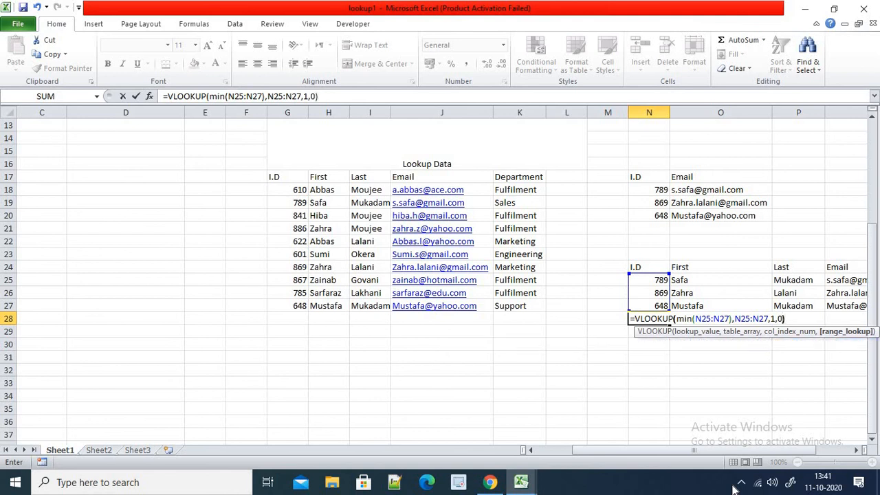
{"action": "key", "text": "Return"}
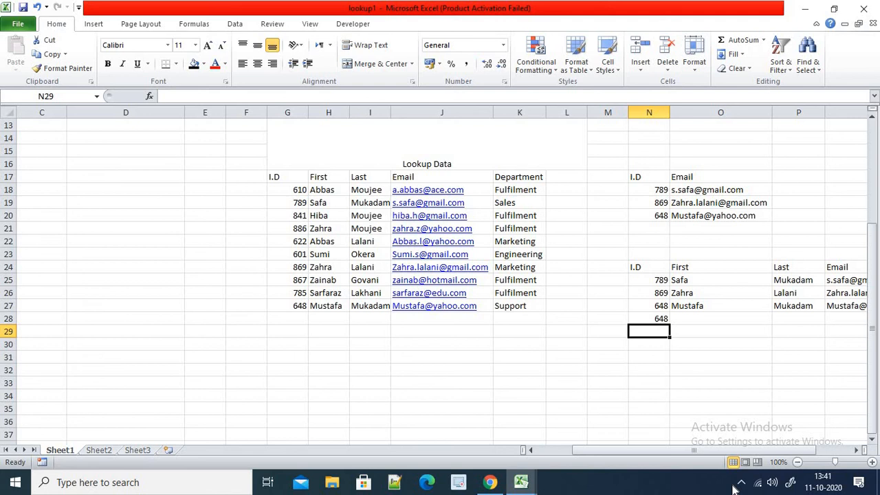
- Start a VLOOKUP in G28 below the lookup data, with the MIN of G18:G27 as its lookup value
{"action": "key", "text": "Left"}
{"action": "key", "text": "Up"}
{"action": "key", "text": "Left"}
{"action": "key", "text": "Up"}
{"action": "key", "text": "Left"}
{"action": "key", "text": "Left"}
{"action": "key", "text": "Left"}
{"action": "key", "text": "Down"}
{"action": "key", "text": "Left"}
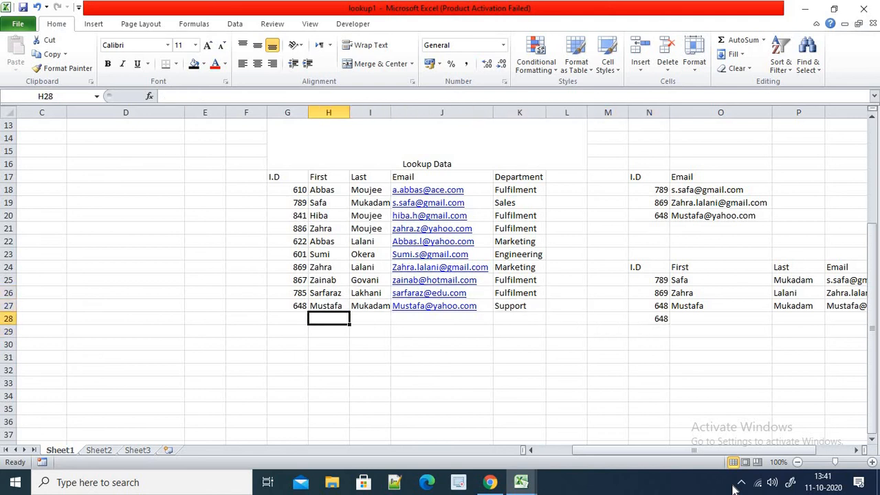
{"action": "key", "text": "Left"}
{"action": "type", "text": "=vl"}
{"action": "key", "text": "Tab"}
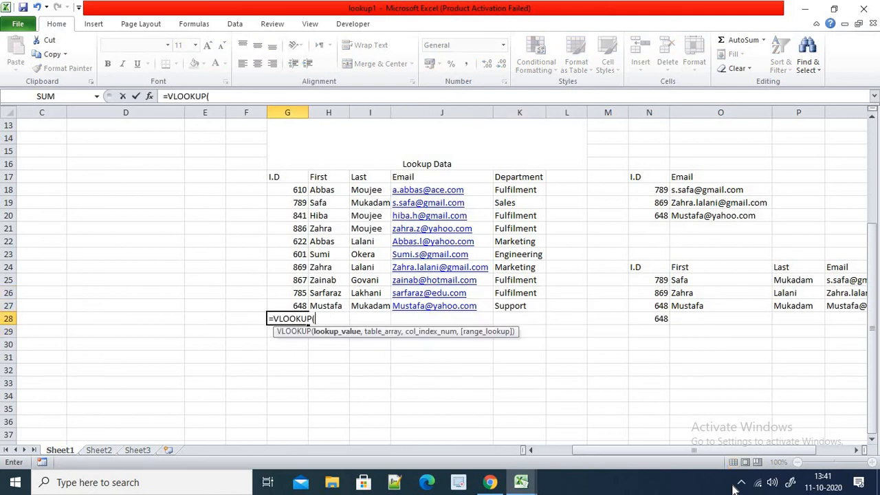
{"action": "type", "text": "min("}
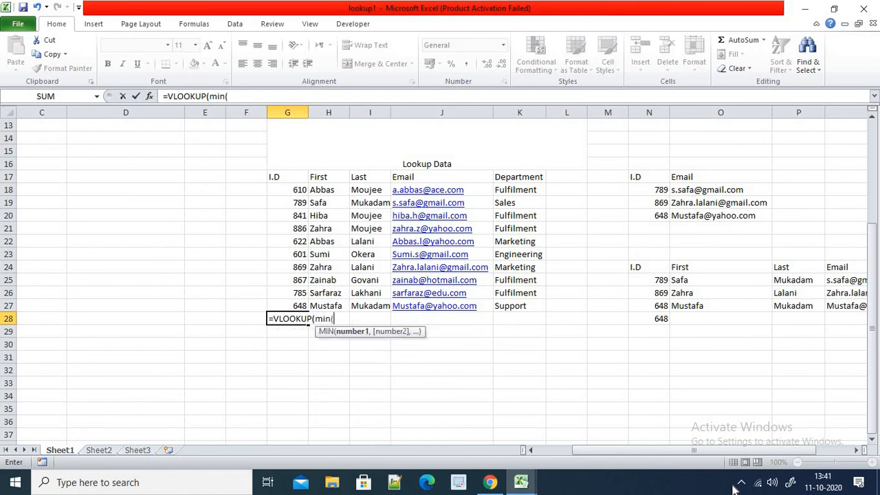
{"action": "key", "text": "Up"}
{"action": "key", "text": "Up"}
{"action": "key", "text": "Up"}
{"action": "key", "text": "Up"}
{"action": "key", "text": "Up"}
{"action": "key", "text": "Up"}
{"action": "key", "text": "Up"}
{"action": "key", "text": "Up"}
{"action": "key", "text": "Up"}
{"action": "key", "text": "Up"}
{"action": "key", "text": "shift+Down"}
{"action": "key", "text": "shift+Down"}
{"action": "key", "text": "shift+Down"}
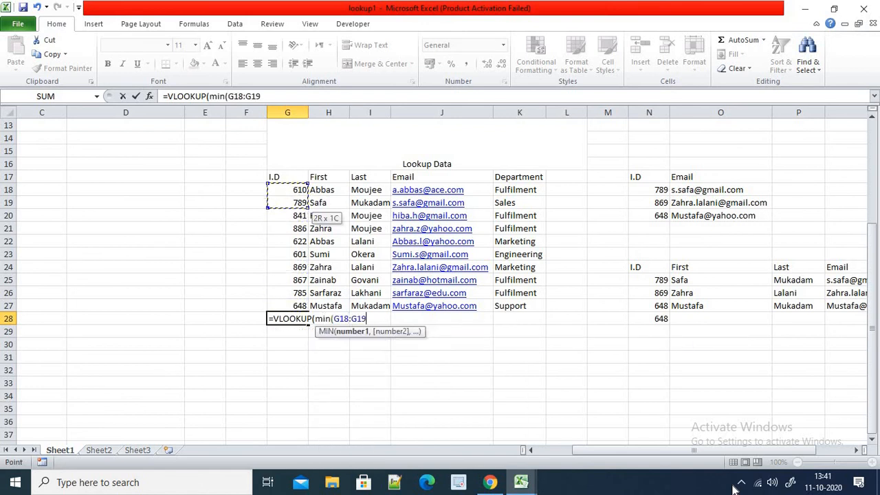
{"action": "key", "text": "shift+Down"}
{"action": "key", "text": "shift+Down"}
{"action": "key", "text": "shift+Down"}
{"action": "key", "text": "shift+Down"}
{"action": "key", "text": "shift+Down"}
{"action": "key", "text": "shift+Down"}
{"action": "type", "text": ","}
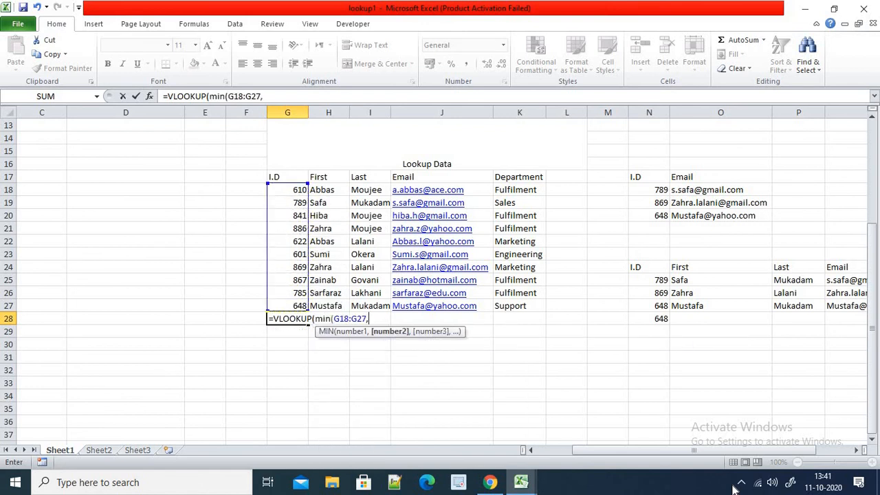
{"action": "key", "text": "BackSpace"}
{"action": "type", "text": "),"}
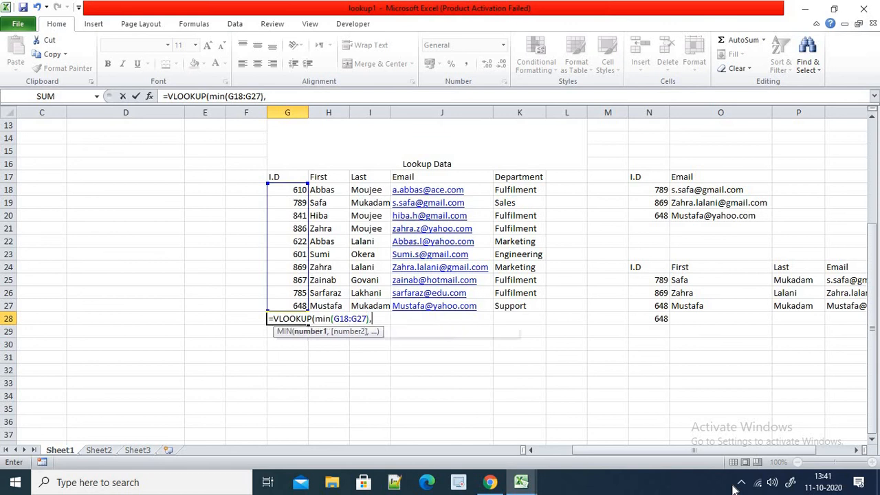
- Complete the G28 VLOOKUP with table array G18:G27, column index 1 and range lookup 0
{"action": "key", "text": "Up"}
{"action": "key", "text": "Up"}
{"action": "key", "text": "Up"}
{"action": "key", "text": "Up"}
{"action": "key", "text": "Up"}
{"action": "key", "text": "Up"}
{"action": "key", "text": "Up"}
{"action": "key", "text": "Up"}
{"action": "key", "text": "Up"}
{"action": "key", "text": "Up"}
{"action": "key", "text": "Up"}
{"action": "key", "text": "Down"}
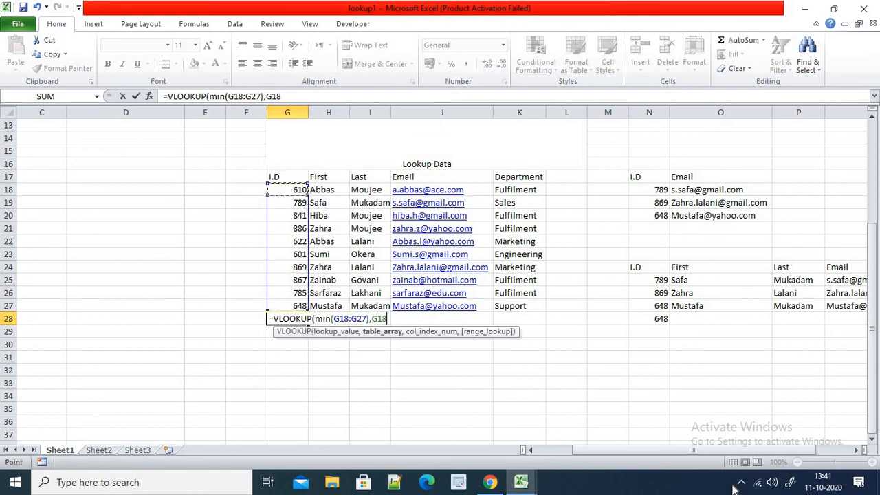
{"action": "key", "text": "shift+Down"}
{"action": "key", "text": "shift+Down"}
{"action": "key", "text": "shift+Down"}
{"action": "key", "text": "shift+Down"}
{"action": "key", "text": "shift+Down"}
{"action": "key", "text": "shift+Down"}
{"action": "key", "text": "shift+Down"}
{"action": "key", "text": "shift+Down"}
{"action": "key", "text": "shift+Down"}
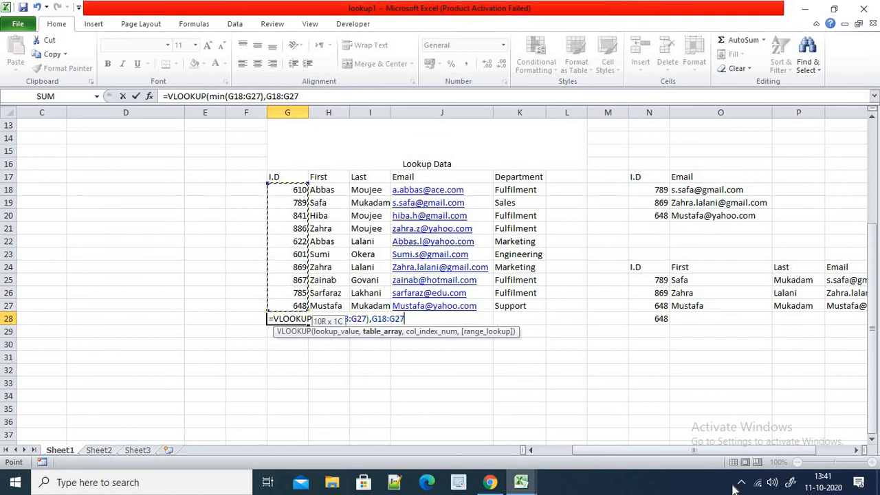
{"action": "type", "text": ","}
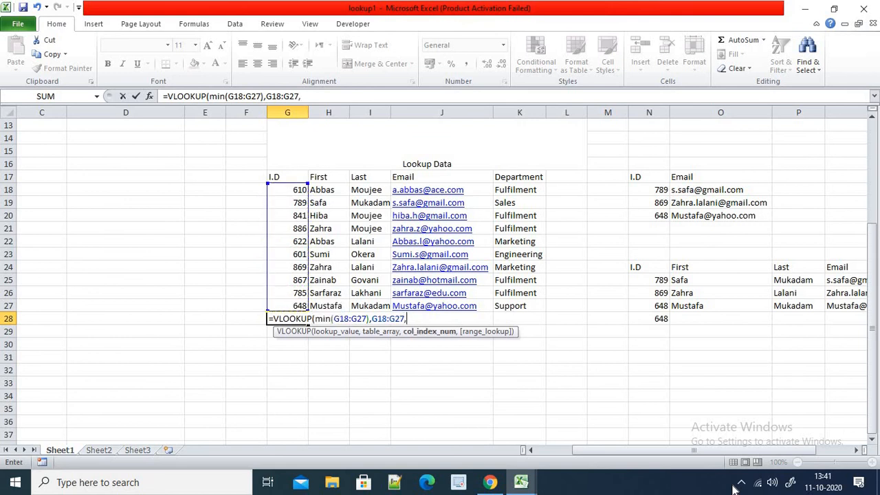
{"action": "type", "text": "1,0)"}
{"action": "key", "text": "Return"}
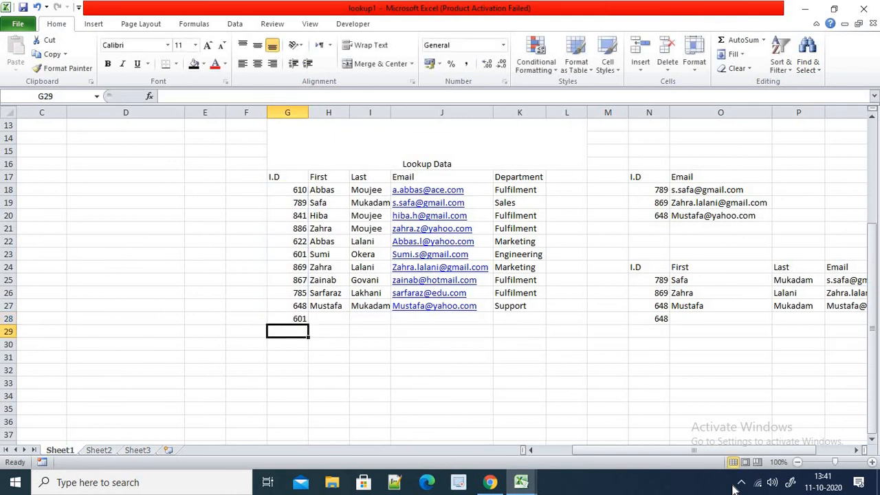
- Replace MIN with MAX in the G28 VLOOKUP formula and check the result
{"action": "key", "text": "Up"}
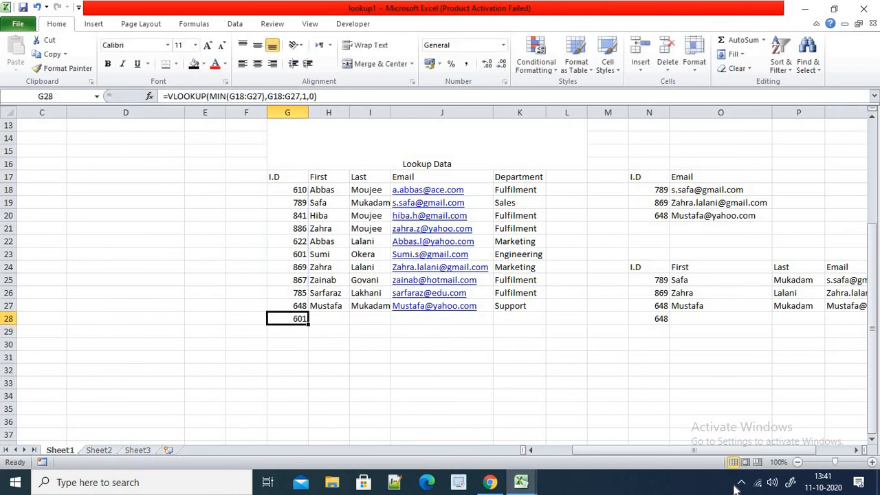
{"action": "key", "text": "F2"}
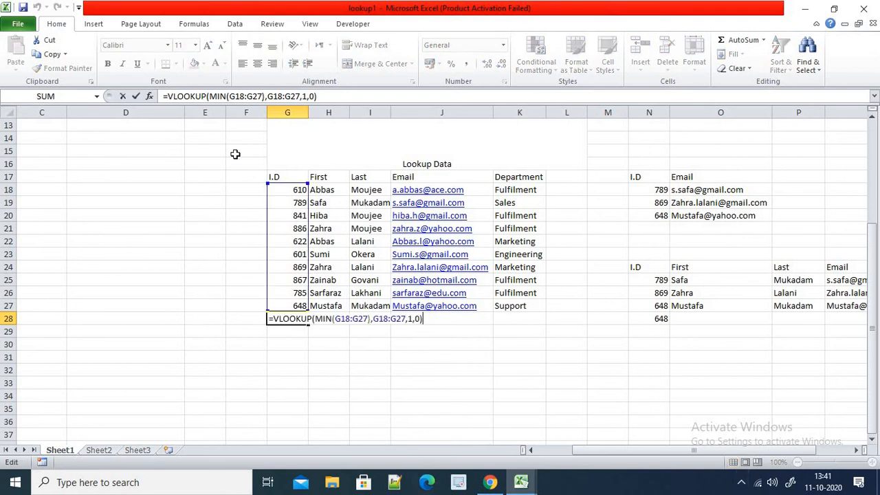
{"action": "left_click", "coordinate": [222, 96]}
{"action": "key", "text": "BackSpace"}
{"action": "key", "text": "BackSpace"}
{"action": "key", "text": "BackSpace"}
{"action": "key", "text": "BackSpace"}
{"action": "type", "text": "max"}
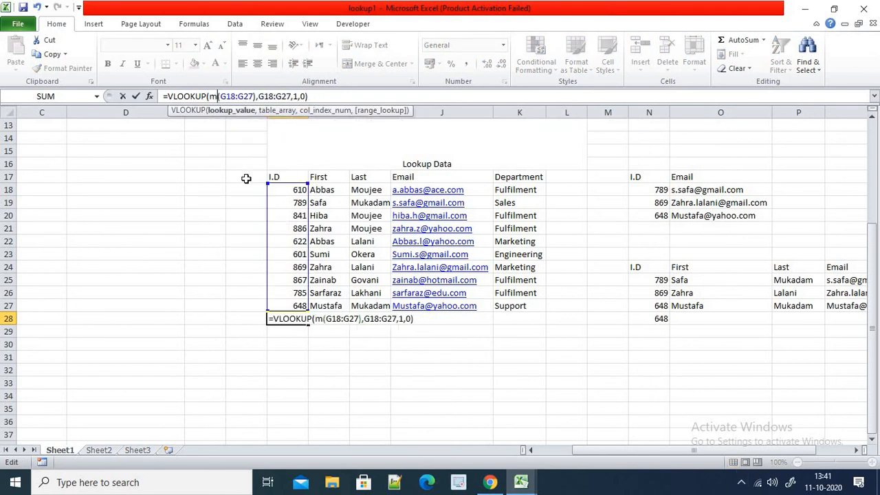
{"action": "key", "text": "Return"}
{"action": "key", "text": "Up"}
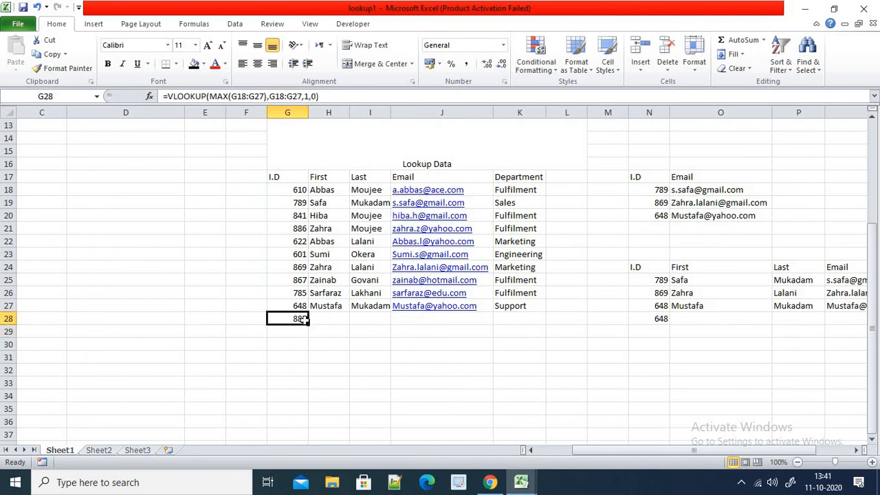
- Mark the Min Lookup and Max Lookup topics as Done in cells E10 and E11
{"action": "scroll", "coordinate": [303, 318], "scroll_direction": "up", "scroll_amount": 4}
{"action": "left_click", "coordinate": [209, 293]}
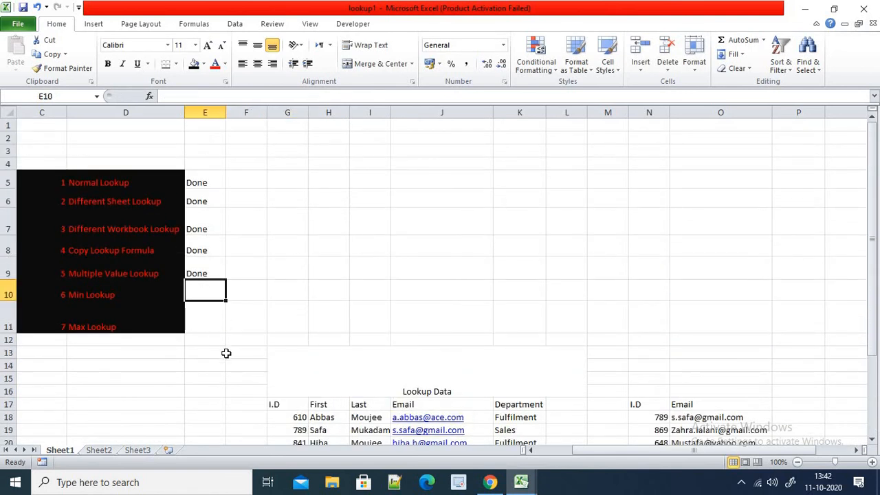
{"action": "type", "text": "Done"}
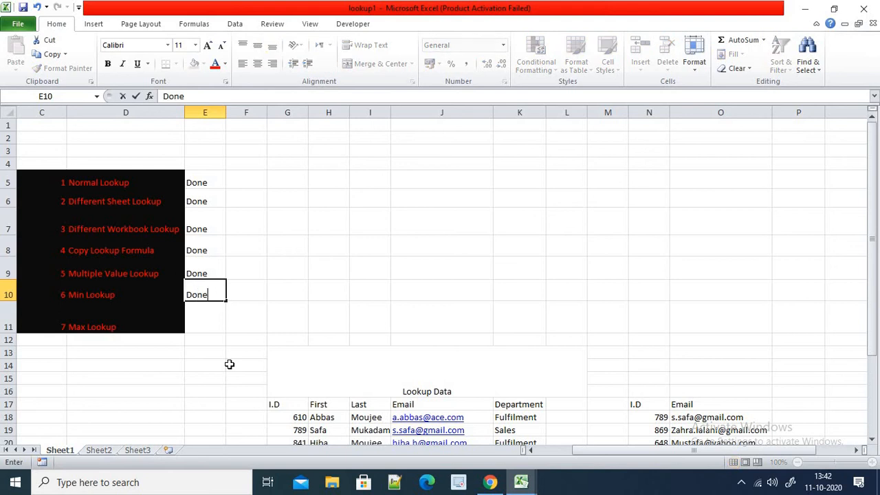
{"action": "key", "text": "Return"}
{"action": "type", "text": "Done"}
{"action": "key", "text": "Return"}
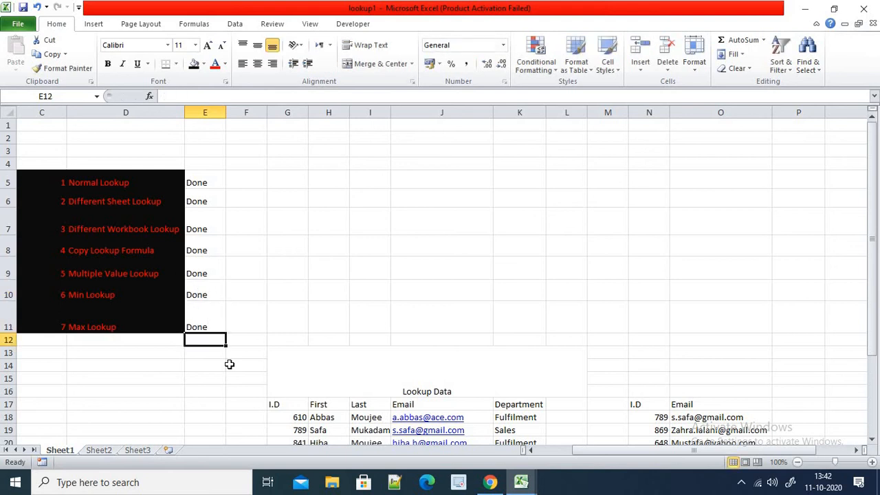